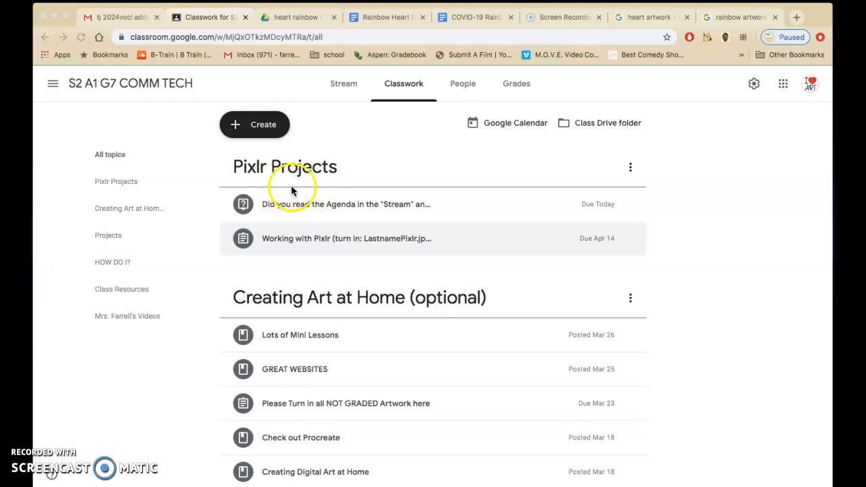
Review the introduction of the Rainbow Heart Pixlr Project document and the COVID-19 Rainbows and Hearts article document.
{"action": "left_click", "coordinate": [376, 16]}
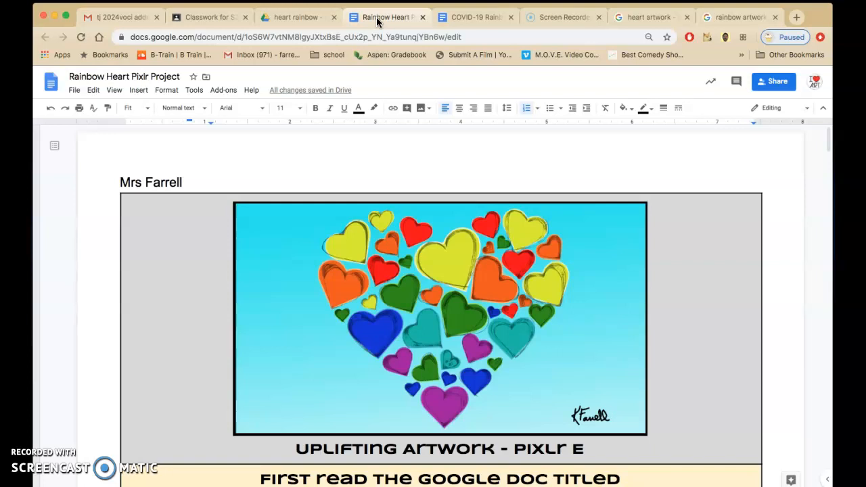
{"action": "scroll", "coordinate": [433, 285], "scroll_direction": "down", "scroll_amount": 1}
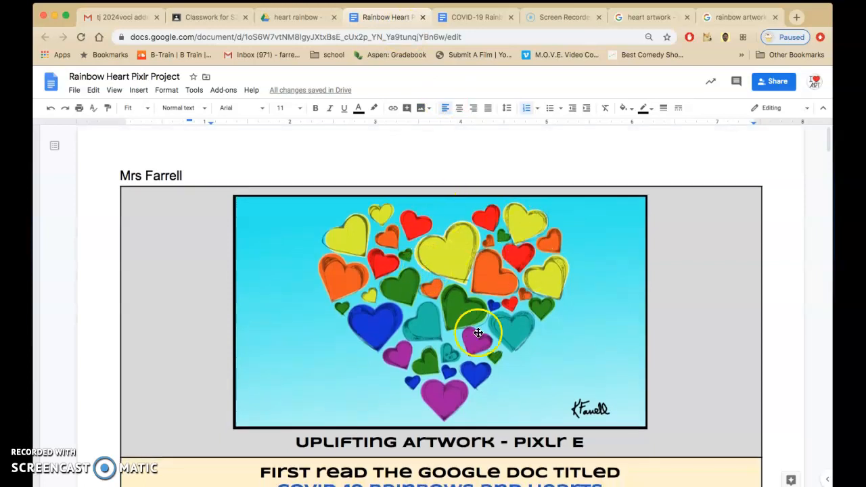
{"action": "scroll", "coordinate": [471, 255], "scroll_direction": "down", "scroll_amount": 5}
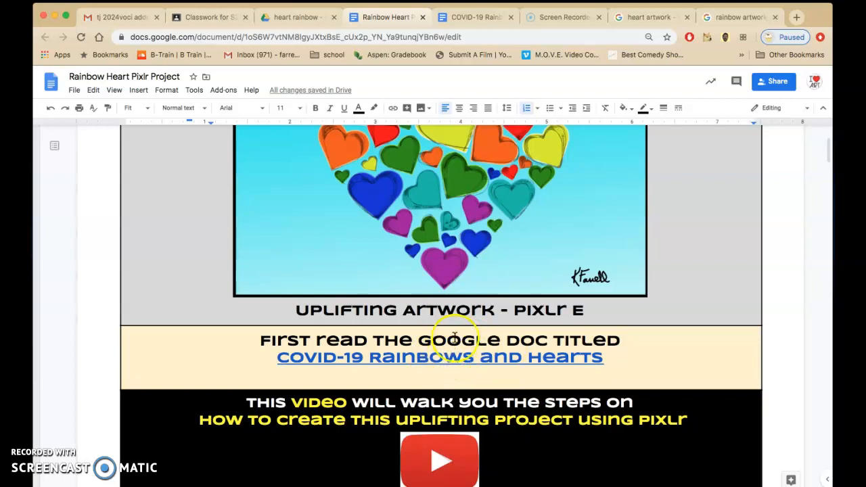
{"action": "left_click", "coordinate": [477, 19]}
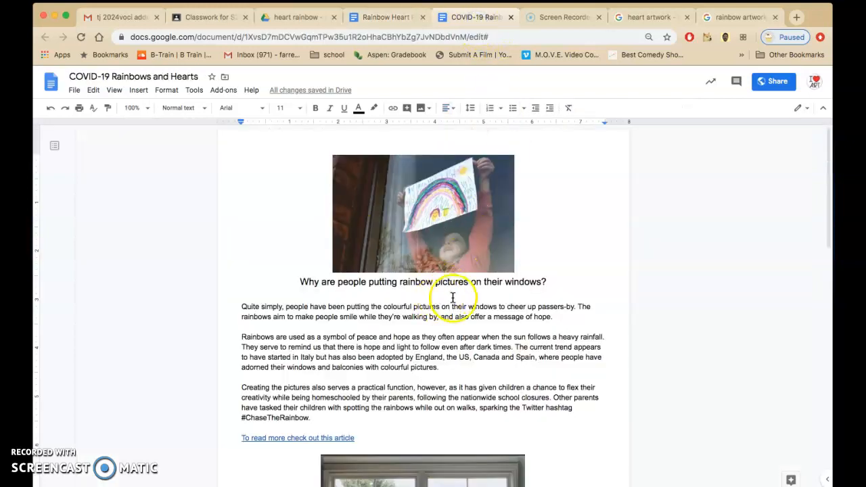
{"action": "scroll", "coordinate": [413, 242], "scroll_direction": "down", "scroll_amount": 5}
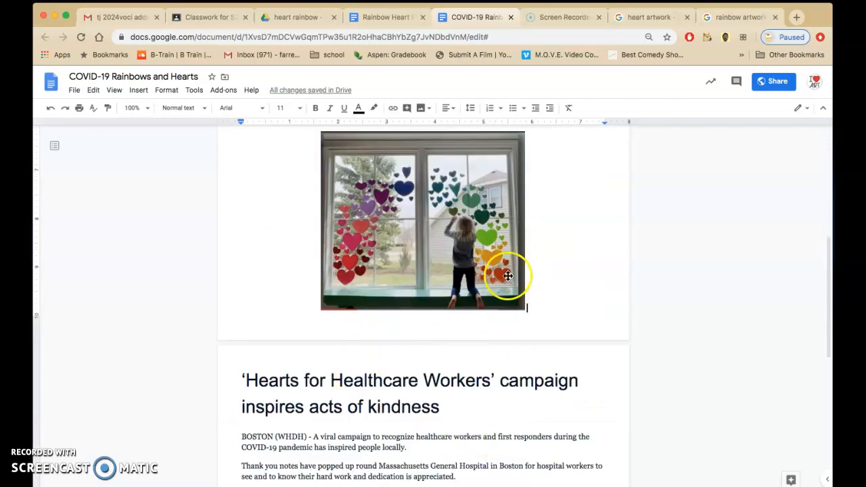
{"action": "scroll", "coordinate": [481, 258], "scroll_direction": "up", "scroll_amount": 5}
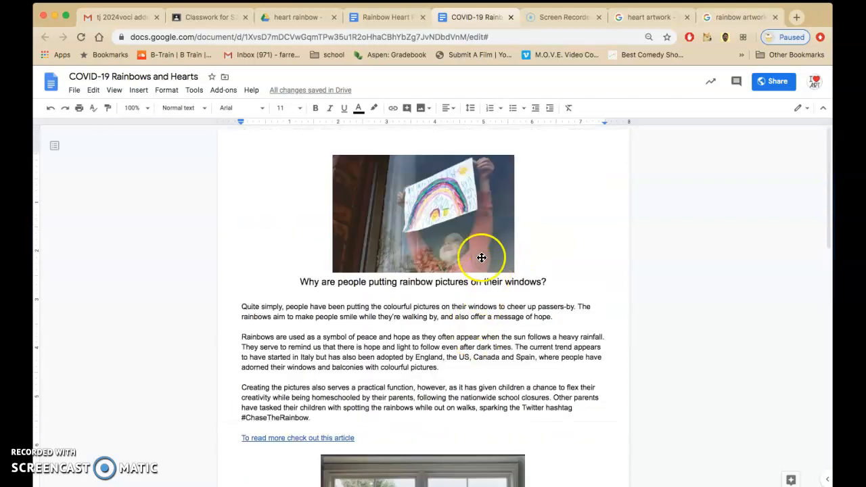
Examine the heart artwork and rainbow artwork image search results for inspiration, comparing them with the sample image in the project document.
{"action": "left_click", "coordinate": [644, 21]}
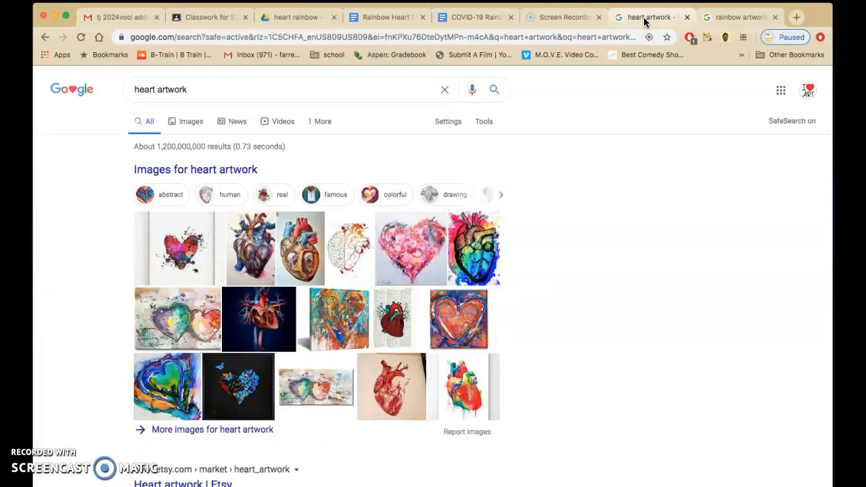
{"action": "left_click", "coordinate": [384, 17]}
{"action": "scroll", "coordinate": [479, 230], "scroll_direction": "up", "scroll_amount": 3}
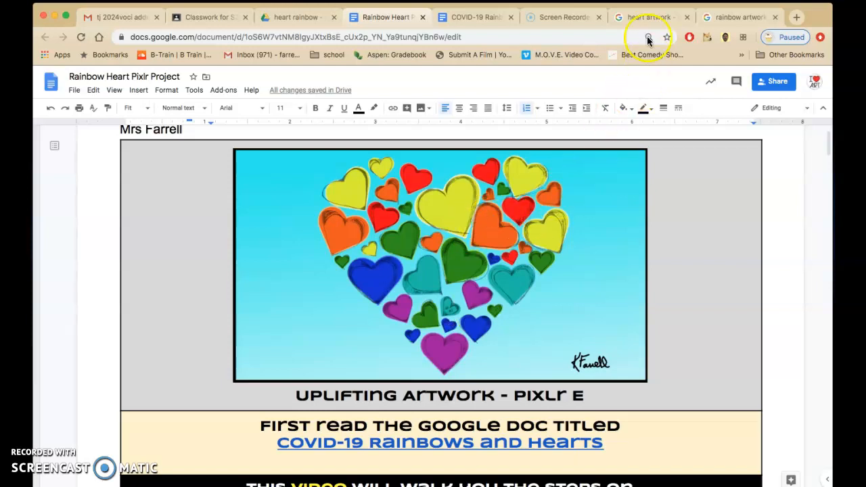
{"action": "left_click", "coordinate": [644, 18]}
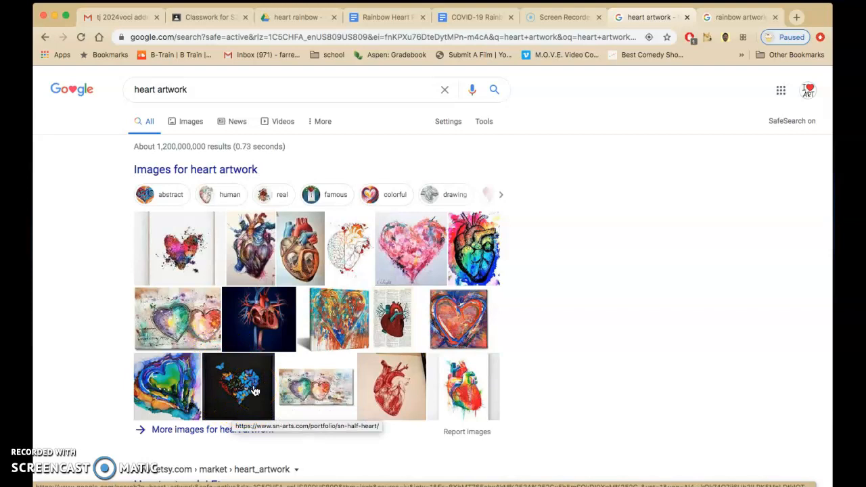
{"action": "left_click", "coordinate": [740, 18]}
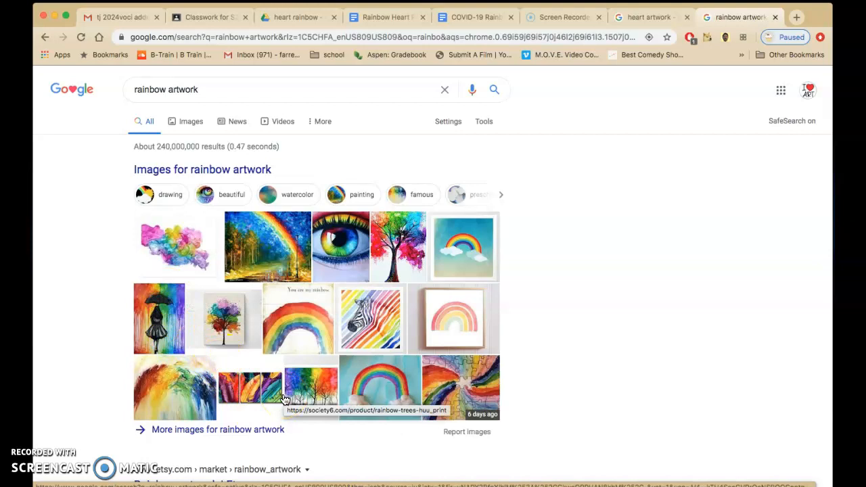
Open the Pixlr link from the project document's instructions and launch the Pixlr E editor.
{"action": "left_click", "coordinate": [376, 23]}
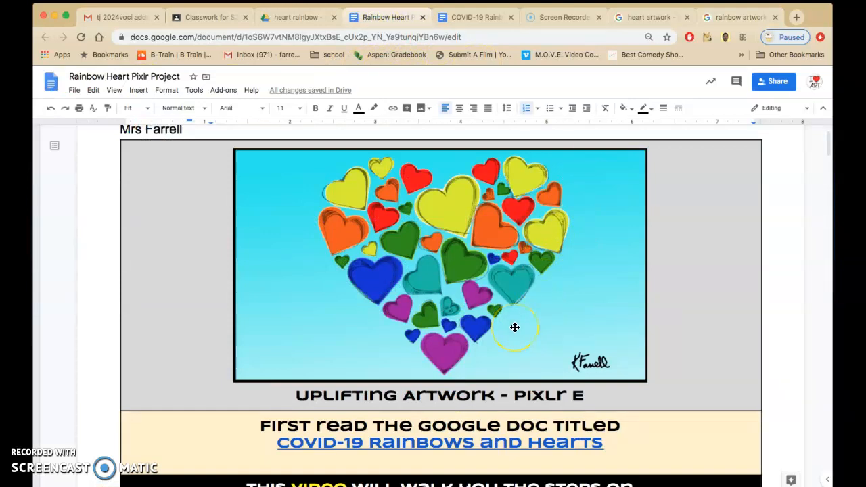
{"action": "scroll", "coordinate": [514, 327], "scroll_direction": "down", "scroll_amount": 10}
{"action": "scroll", "coordinate": [514, 328], "scroll_direction": "up", "scroll_amount": 2}
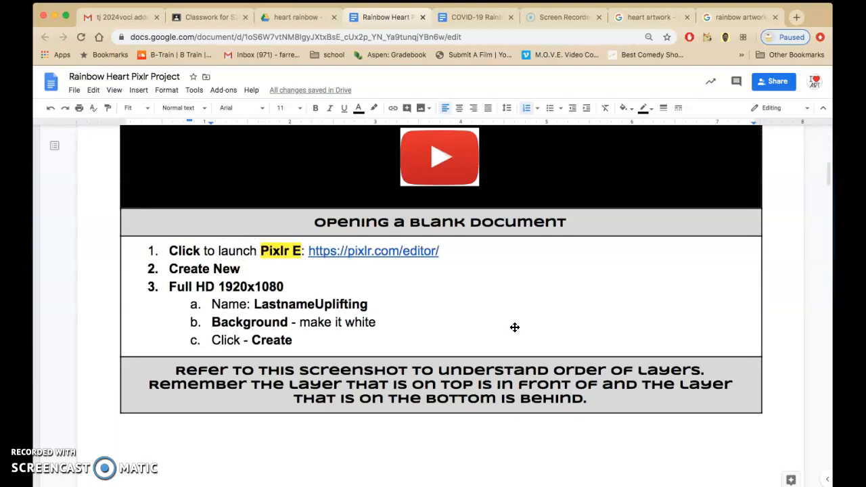
{"action": "left_click", "coordinate": [358, 252]}
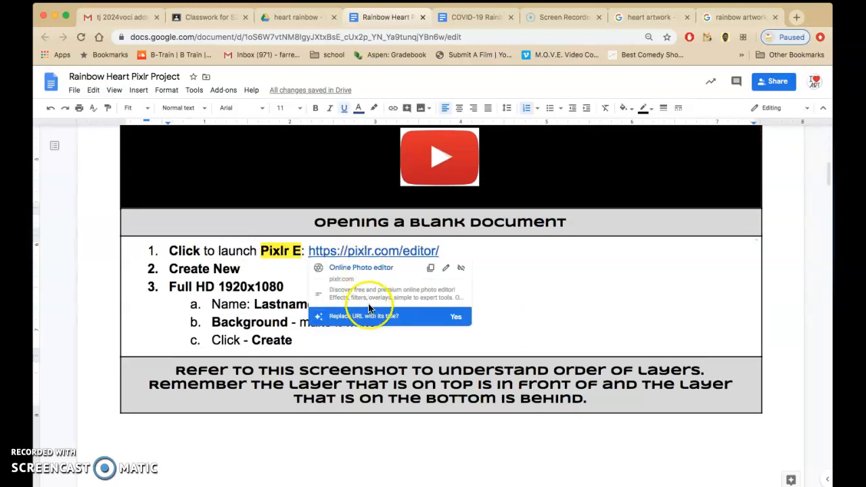
{"action": "left_click", "coordinate": [361, 267]}
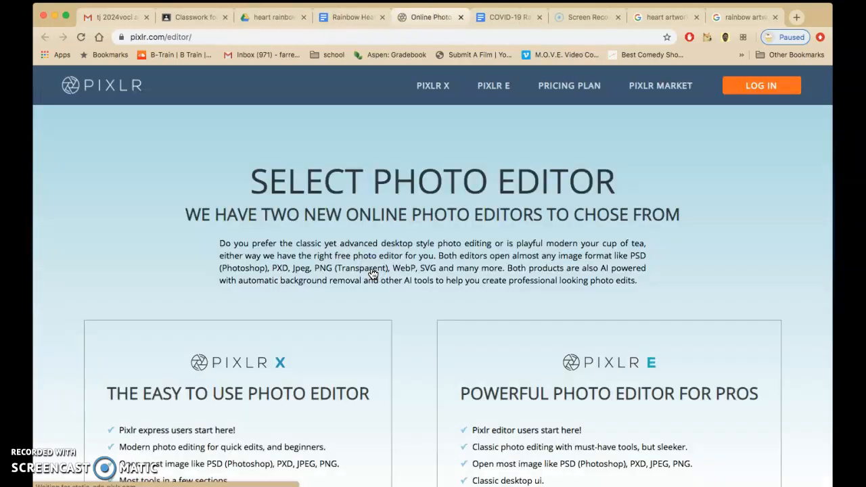
{"action": "scroll", "coordinate": [559, 397], "scroll_direction": "down", "scroll_amount": 5}
{"action": "left_click", "coordinate": [570, 410]}
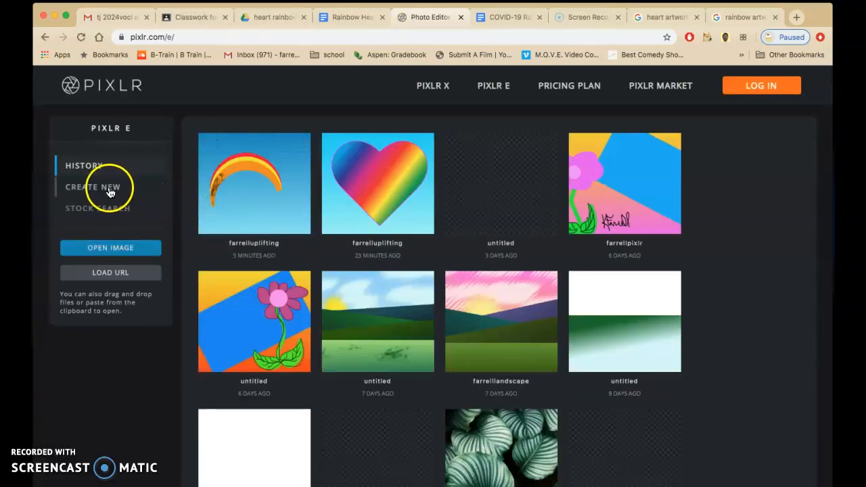
Create a new Full HD 1920x1080 image with a white background, named with the last name followed by "Uplifting".
{"action": "left_click", "coordinate": [109, 189]}
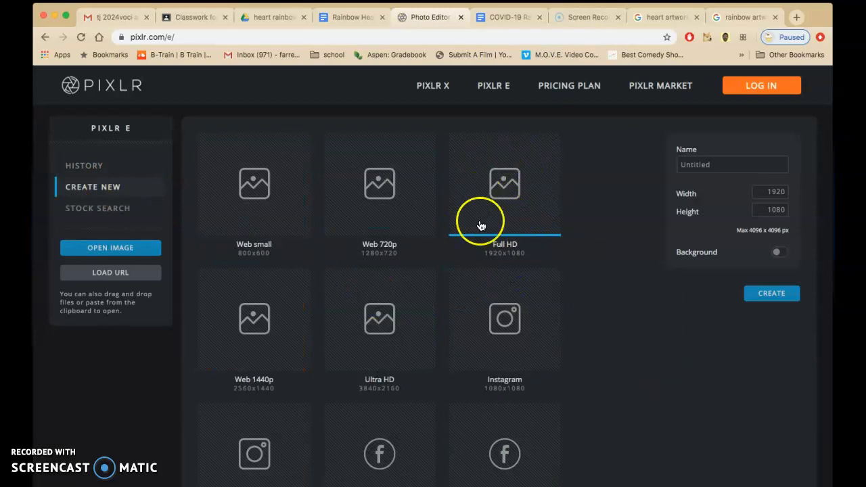
{"action": "left_click", "coordinate": [688, 169]}
{"action": "type", "text": "FarrellUplifting"}
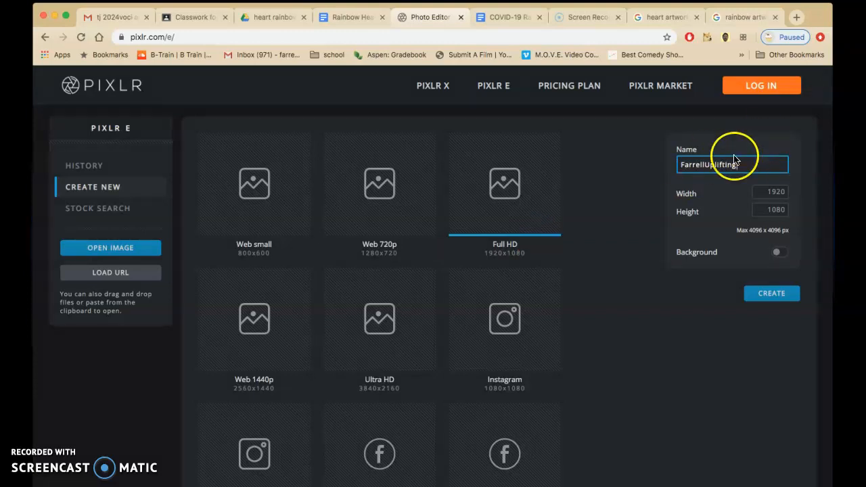
{"action": "left_click", "coordinate": [776, 252]}
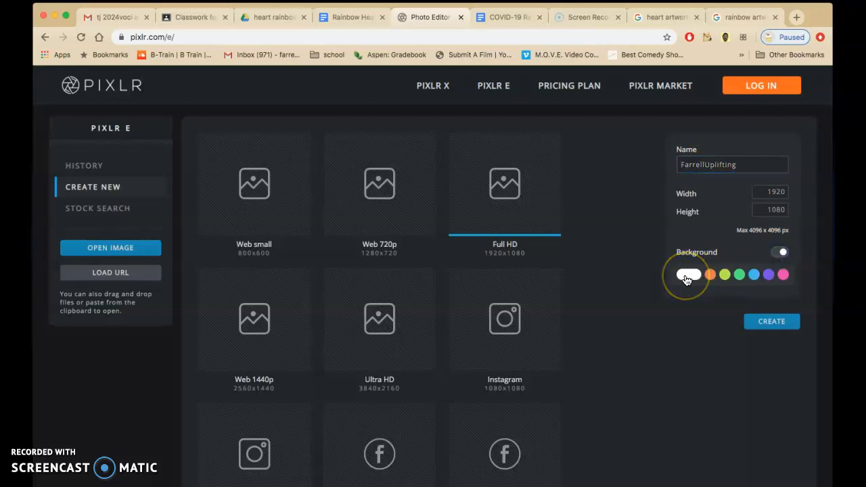
{"action": "left_click", "coordinate": [685, 277]}
{"action": "left_click", "coordinate": [773, 431]}
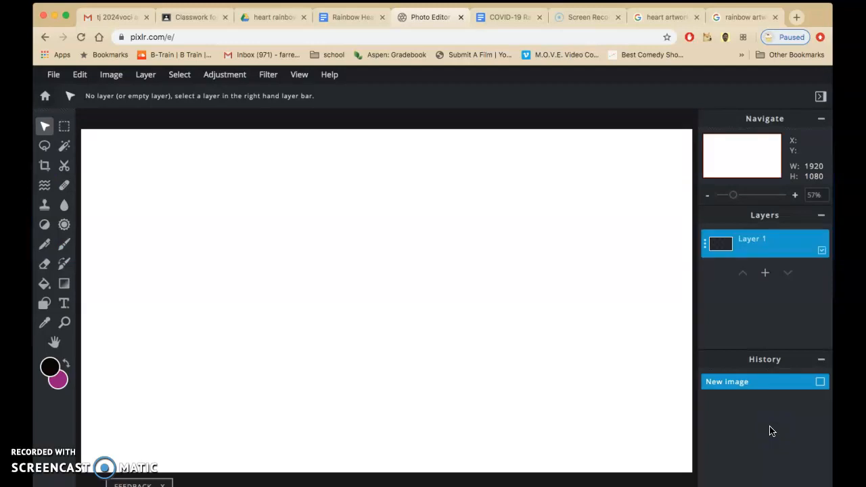
{"action": "left_click", "coordinate": [700, 234]}
Read the project document's layer order screenshot and its instructions for creating a background layer.
{"action": "left_click", "coordinate": [350, 19]}
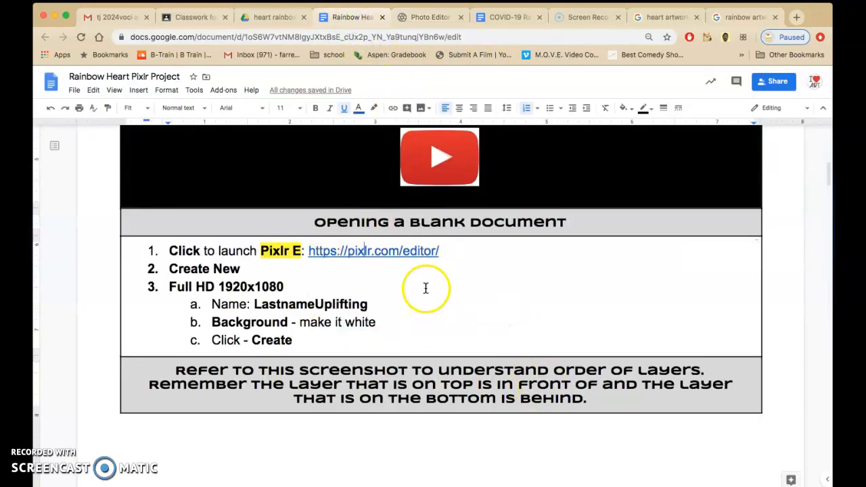
{"action": "scroll", "coordinate": [506, 342], "scroll_direction": "down", "scroll_amount": 5}
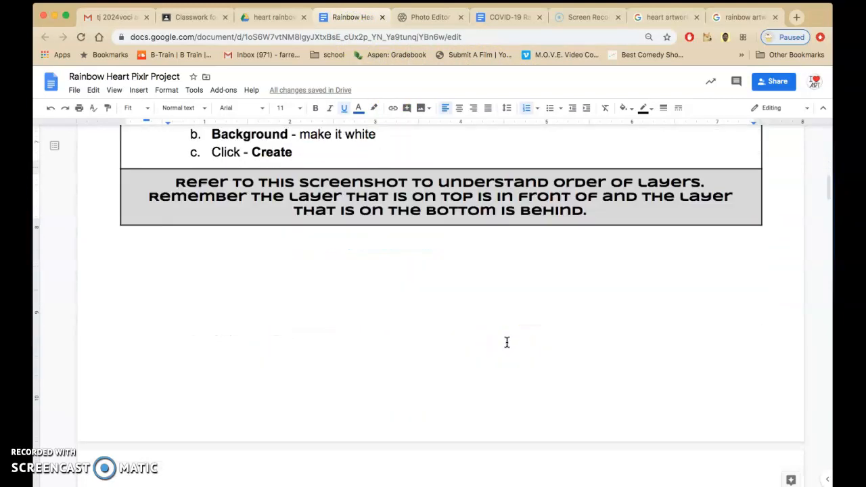
{"action": "scroll", "coordinate": [507, 342], "scroll_direction": "down", "scroll_amount": 5}
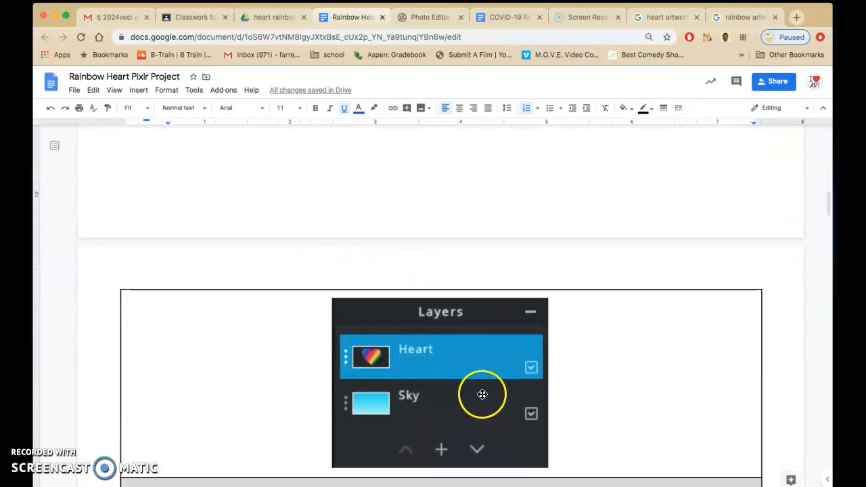
{"action": "scroll", "coordinate": [482, 394], "scroll_direction": "down", "scroll_amount": 2}
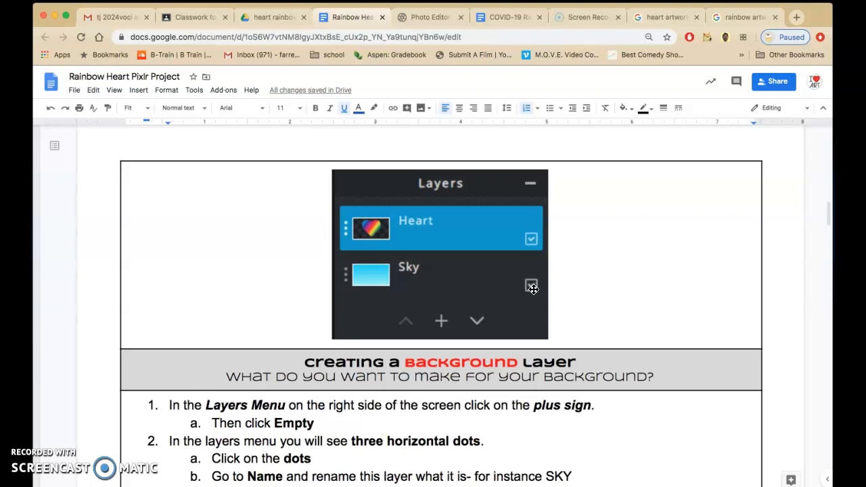
{"action": "scroll", "coordinate": [521, 286], "scroll_direction": "down", "scroll_amount": 5}
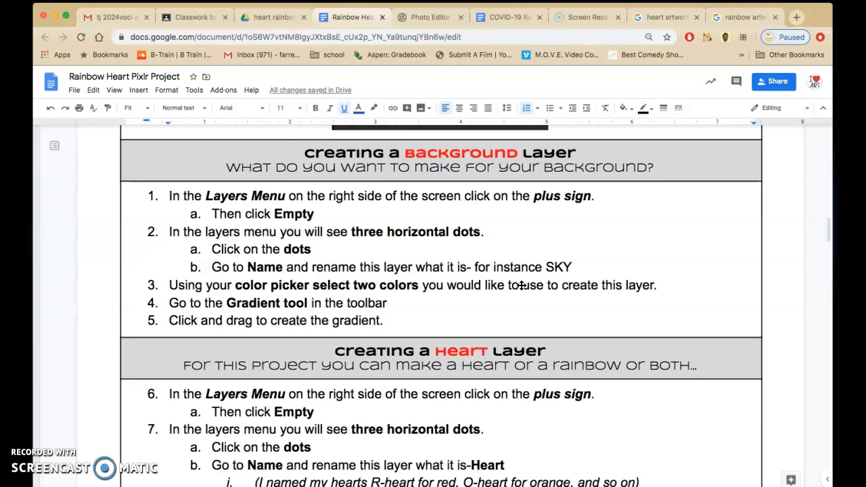
Return to Pixlr E and rename Layer 1 as SKY.
{"action": "left_click", "coordinate": [429, 18]}
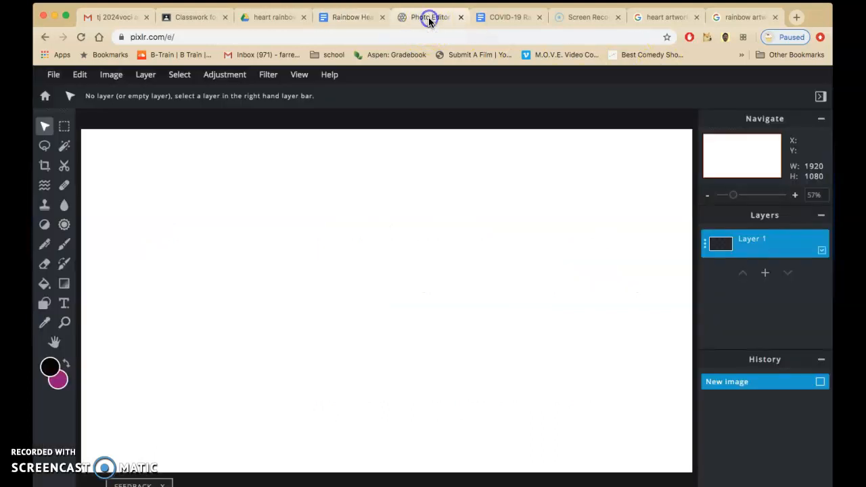
{"action": "left_click", "coordinate": [704, 243]}
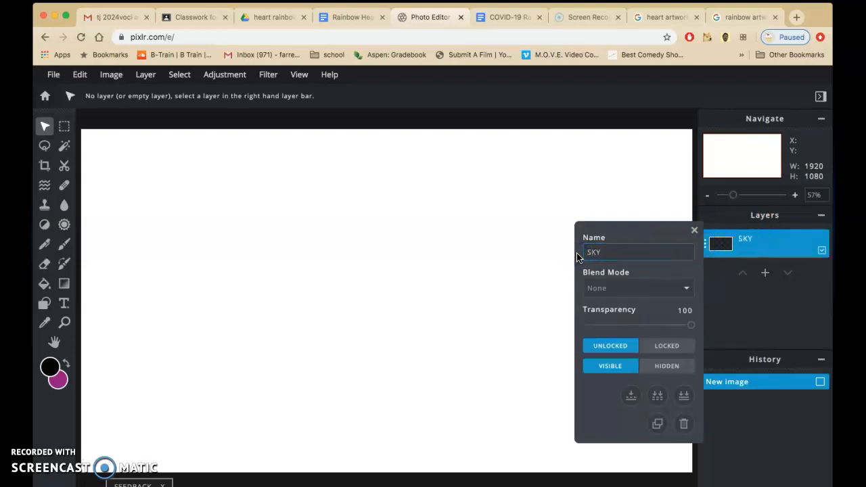
{"action": "key", "text": "Return"}
{"action": "left_click", "coordinate": [694, 234]}
Set the foreground colour to a light cyan blue.
{"action": "left_click", "coordinate": [53, 366]}
{"action": "left_click_drag", "start_coordinate": [463, 298], "coordinate": [462, 283]}
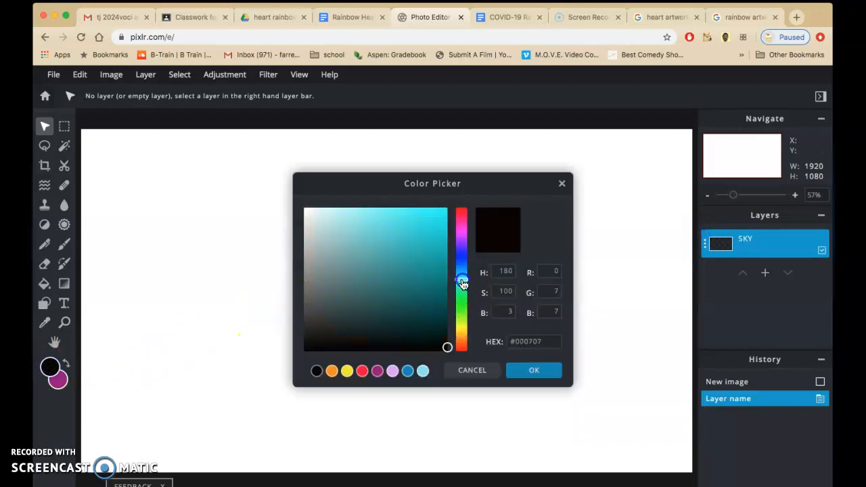
{"action": "left_click", "coordinate": [458, 281]}
{"action": "left_click", "coordinate": [375, 209]}
{"action": "left_click", "coordinate": [532, 371]}
Set the background colour to a bright, more saturated sky blue.
{"action": "left_click", "coordinate": [63, 383]}
{"action": "left_click", "coordinate": [460, 270]}
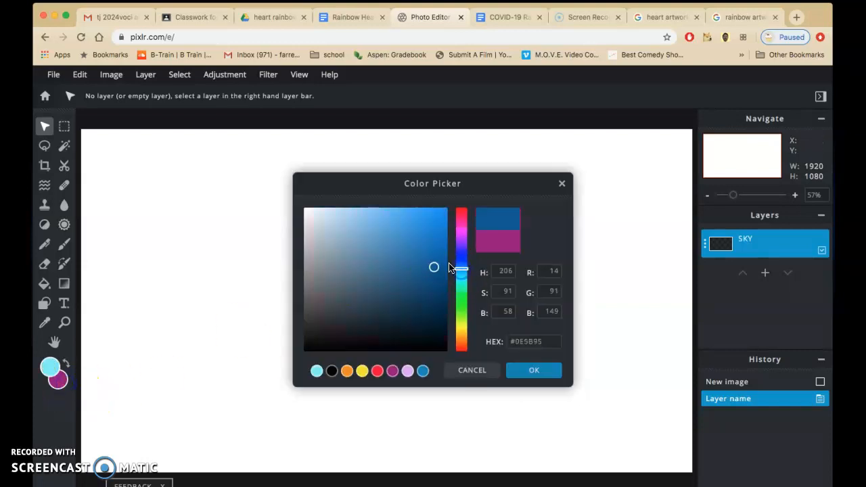
{"action": "left_click", "coordinate": [462, 276]}
{"action": "left_click_drag", "start_coordinate": [433, 268], "coordinate": [437, 213]}
{"action": "left_click", "coordinate": [534, 370]}
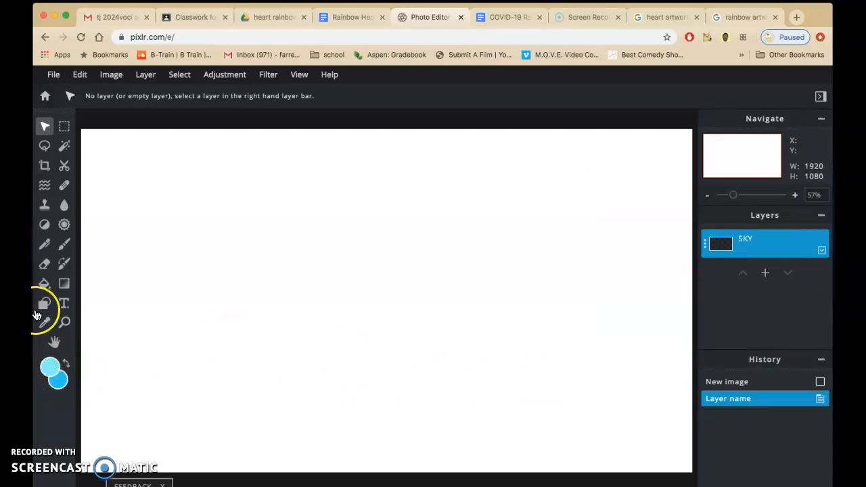
Fill the SKY layer with a linear gradient, redrawing it vertically so the lighter blue lies at the canvas bottom.
{"action": "left_click", "coordinate": [65, 287]}
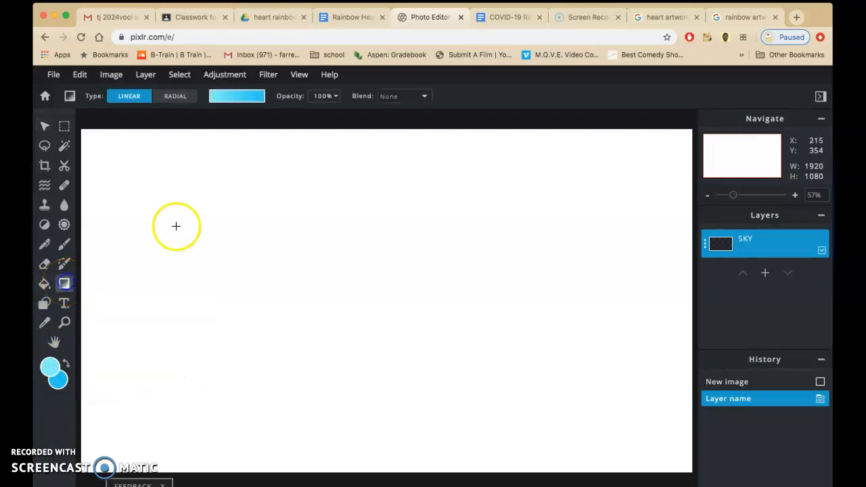
{"action": "left_click_drag", "start_coordinate": [349, 125], "coordinate": [358, 425]}
{"action": "left_click_drag", "start_coordinate": [361, 476], "coordinate": [358, 474]}
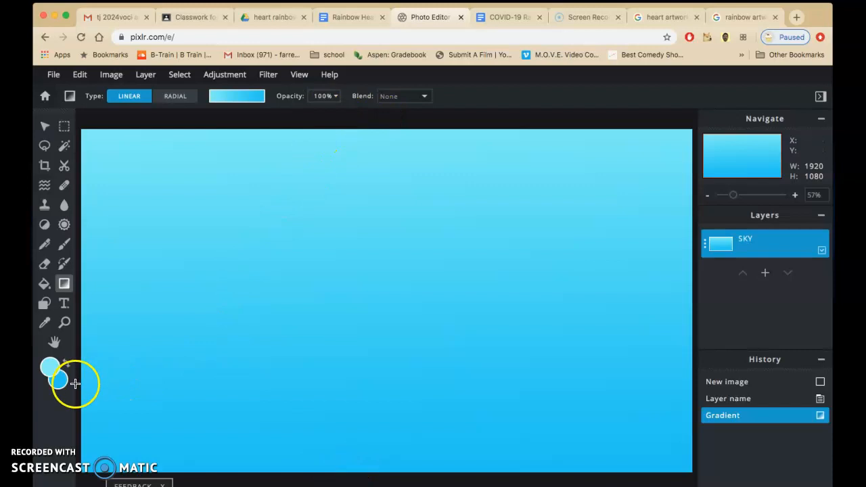
{"action": "left_click_drag", "start_coordinate": [395, 458], "coordinate": [388, 123]}
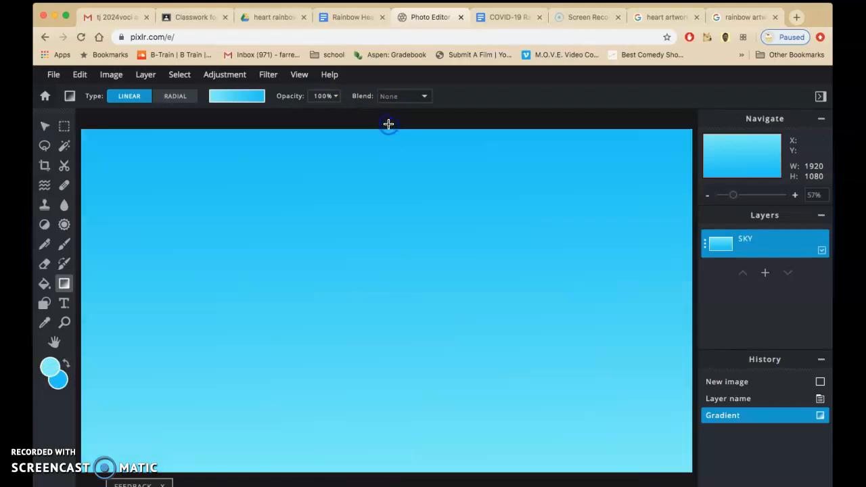
Check the project document's instructions for creating a heart layer, and return to the Pixlr E image.
{"action": "left_click", "coordinate": [347, 19]}
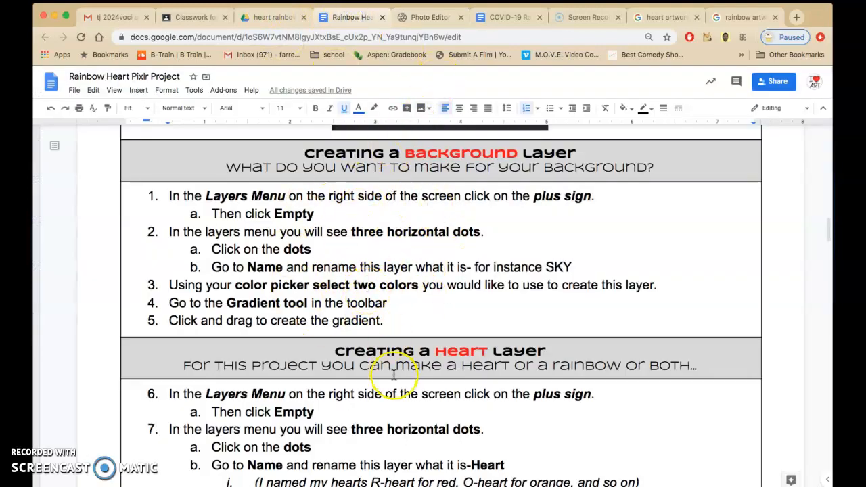
{"action": "scroll", "coordinate": [394, 376], "scroll_direction": "down", "scroll_amount": 5}
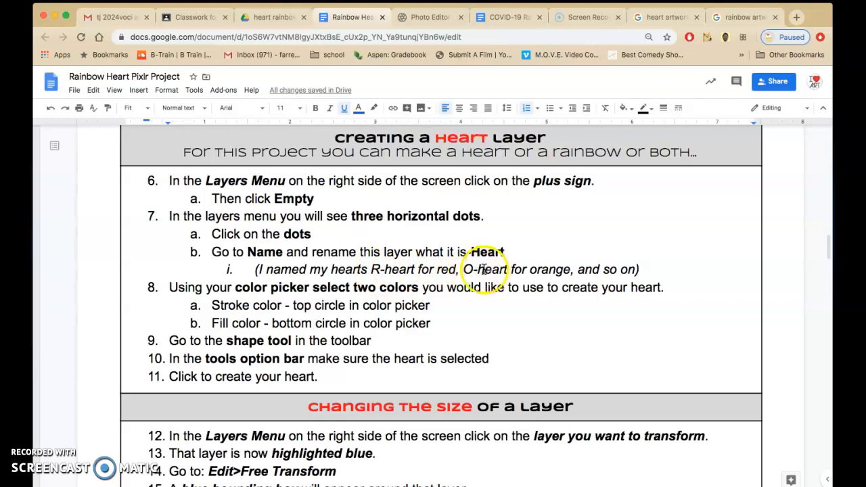
{"action": "left_click", "coordinate": [422, 19]}
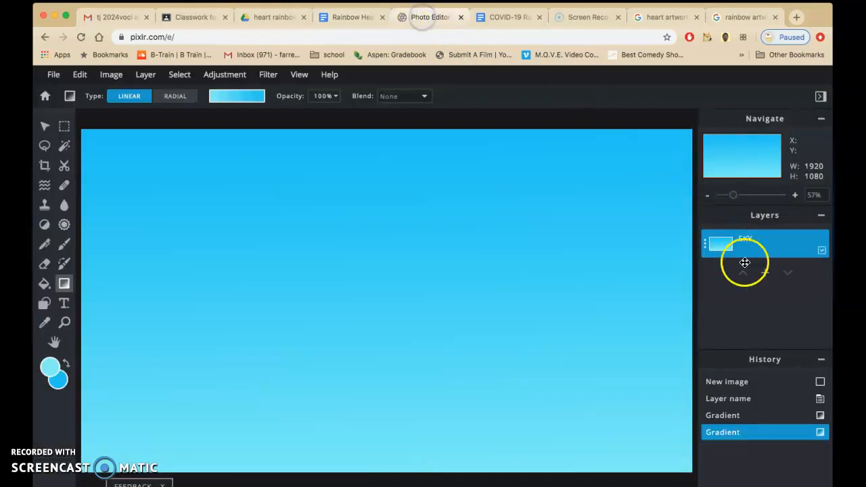
Add an empty layer above SKY and name it Heart.
{"action": "left_click", "coordinate": [764, 273]}
{"action": "left_click", "coordinate": [345, 283]}
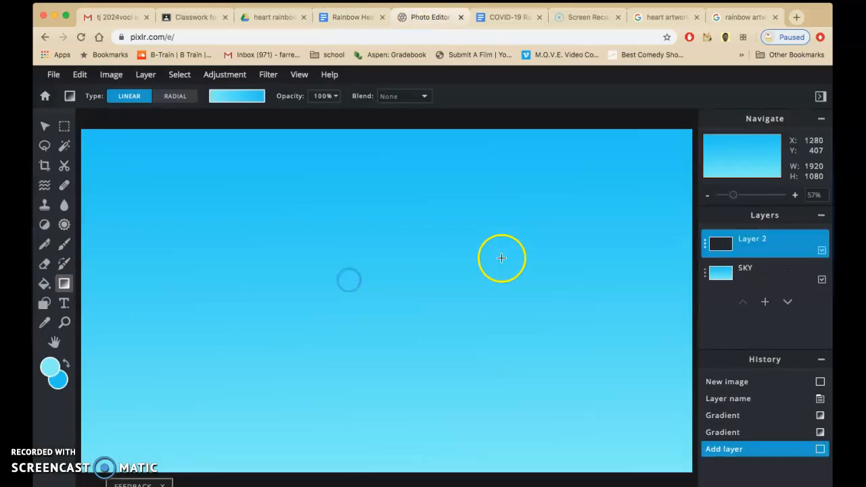
{"action": "left_click", "coordinate": [701, 249]}
{"action": "left_click", "coordinate": [632, 251]}
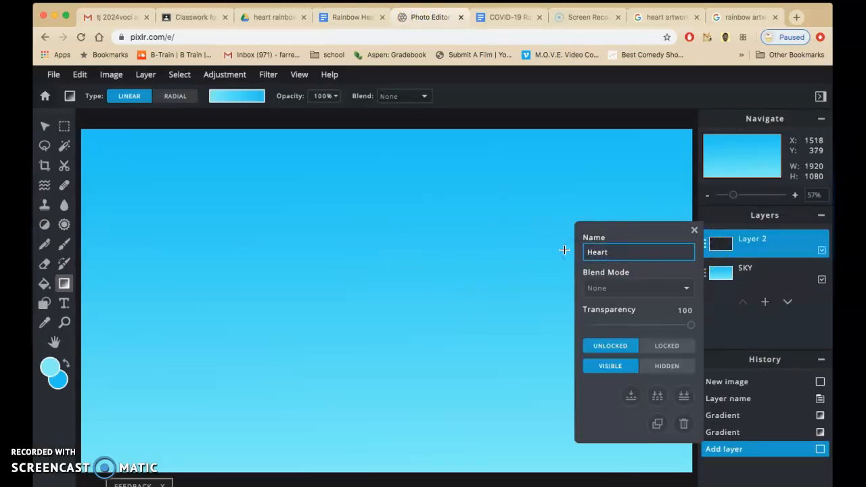
{"action": "left_click", "coordinate": [694, 230]}
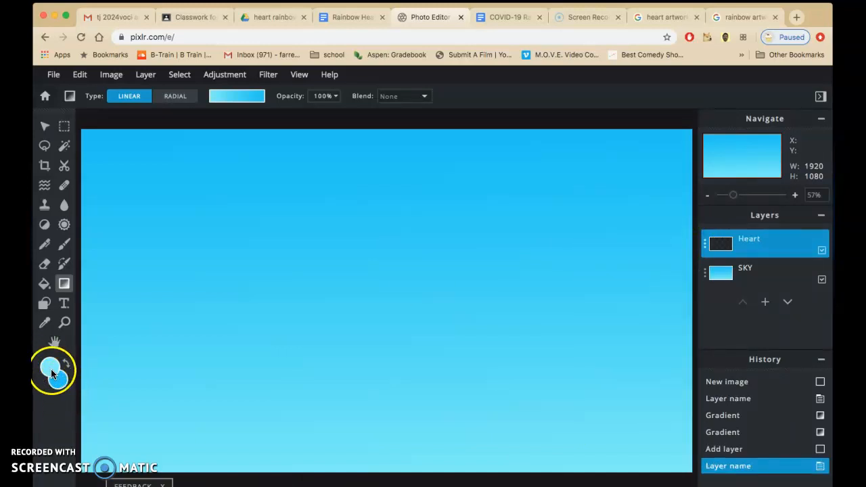
Set the foreground colour to light pink #F87EF4 for the heart's stroke.
{"action": "left_click", "coordinate": [50, 370]}
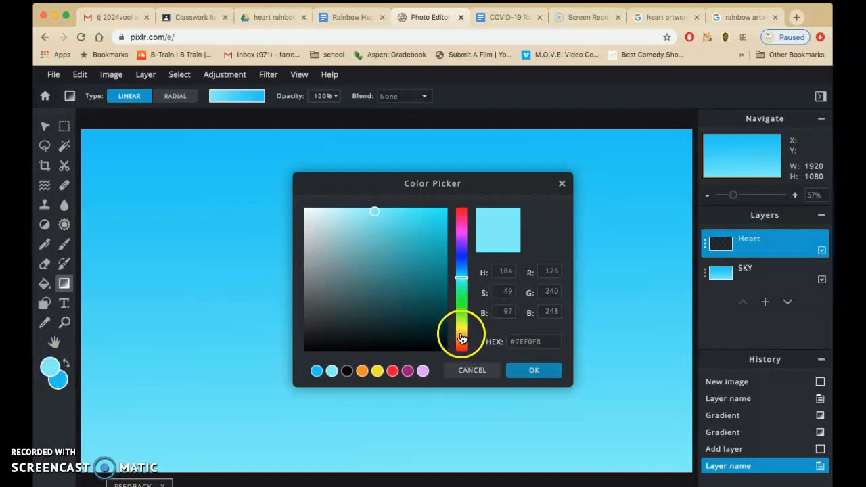
{"action": "left_click", "coordinate": [460, 231]}
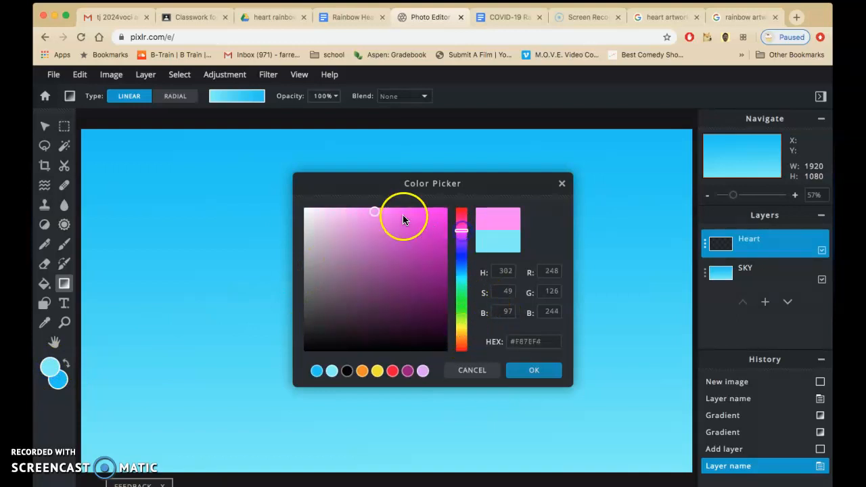
{"action": "left_click", "coordinate": [533, 370]}
Set the background colour to dark magenta #900A6A for the heart's fill.
{"action": "left_click", "coordinate": [58, 379]}
{"action": "left_click", "coordinate": [460, 227]}
{"action": "left_click_drag", "start_coordinate": [445, 216], "coordinate": [436, 269]}
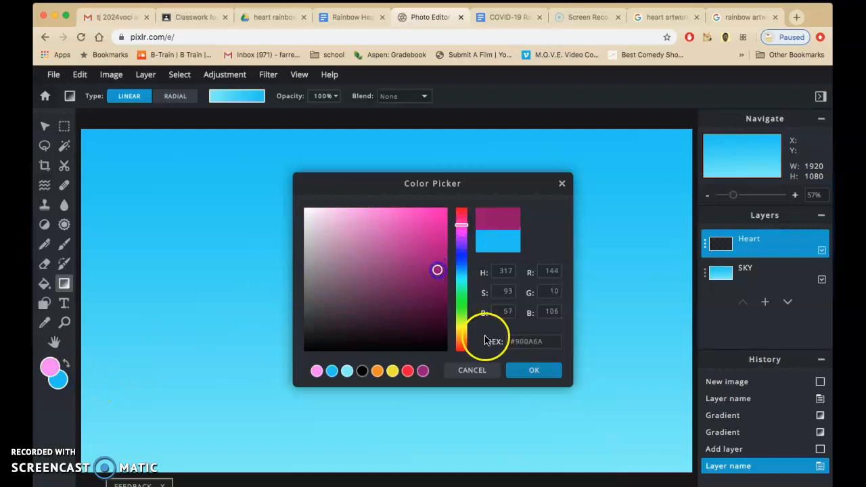
{"action": "left_click", "coordinate": [522, 369]}
{"action": "left_click", "coordinate": [56, 376]}
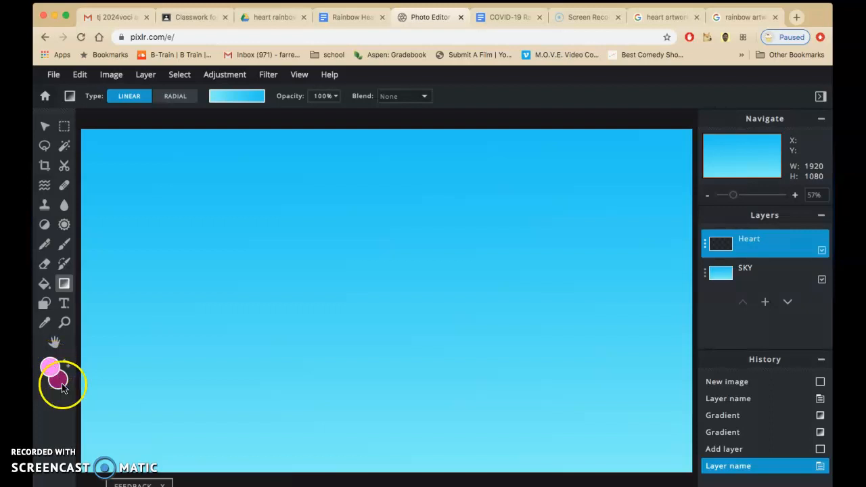
Highlight the stroke and fill colour instructions in the project document, and return to the Pixlr E image.
{"action": "left_click", "coordinate": [353, 19]}
{"action": "left_click_drag", "start_coordinate": [430, 323], "coordinate": [203, 305]}
{"action": "left_click", "coordinate": [421, 16]}
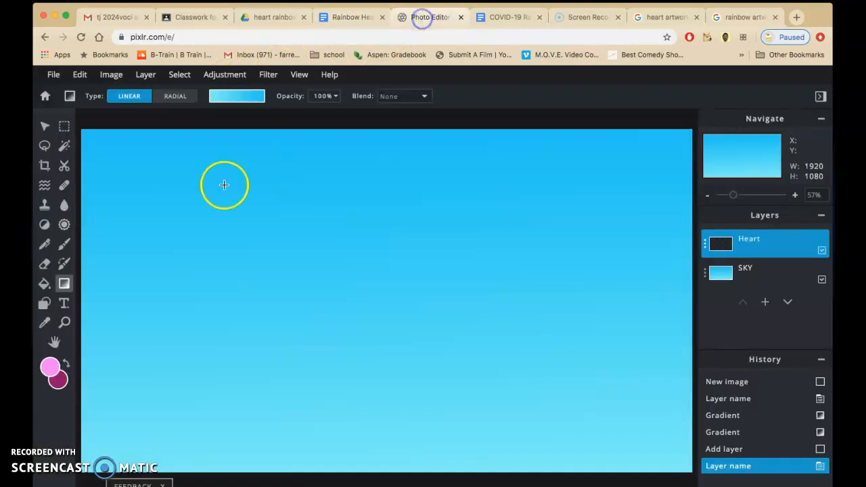
Draw a trial heart shape on the Heart layer, move it towards the canvas centre, and undo back to the empty layer.
{"action": "left_click", "coordinate": [46, 304]}
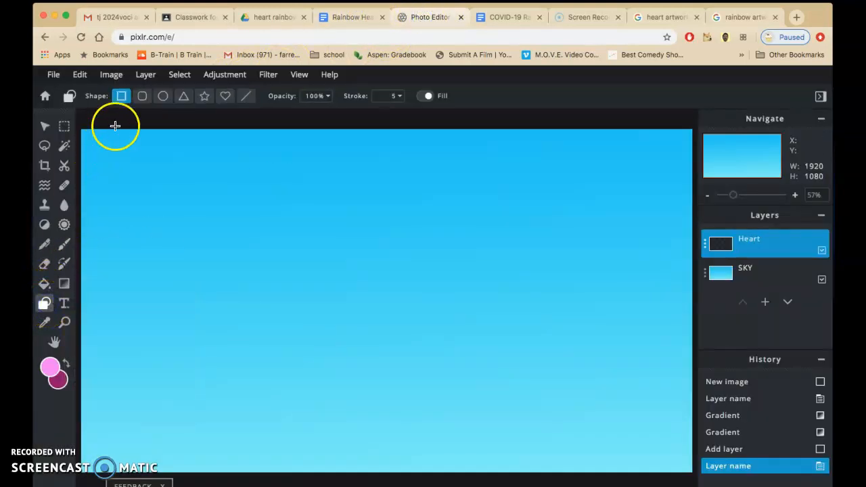
{"action": "left_click", "coordinate": [224, 99]}
{"action": "left_click_drag", "start_coordinate": [326, 257], "coordinate": [453, 390]}
{"action": "left_click", "coordinate": [45, 126]}
{"action": "left_click", "coordinate": [245, 193]}
{"action": "left_click_drag", "start_coordinate": [245, 194], "coordinate": [360, 245]}
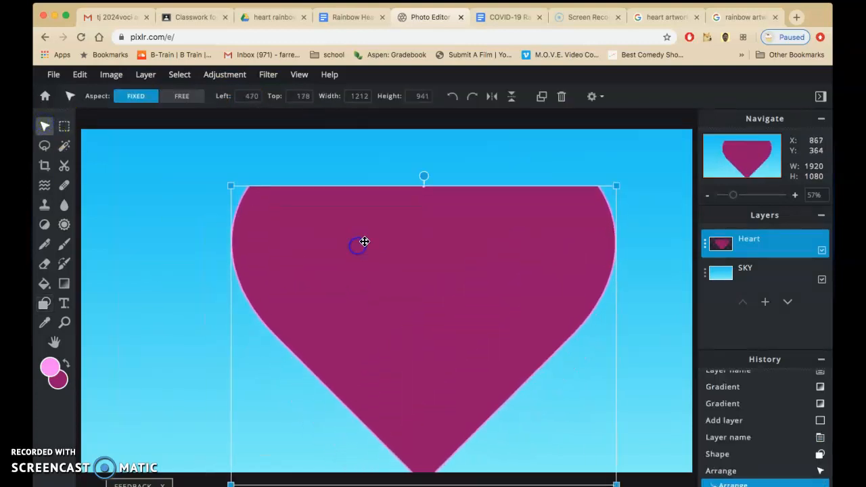
{"action": "left_click", "coordinate": [732, 458]}
{"action": "left_click", "coordinate": [736, 438]}
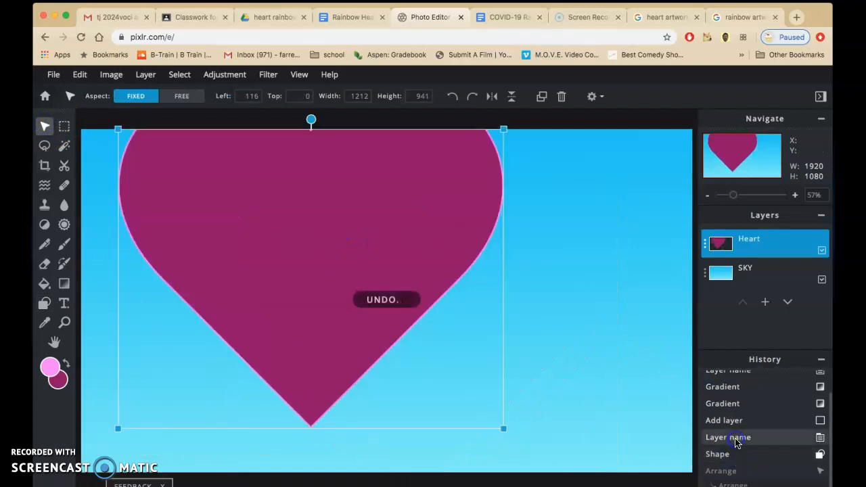
Draw a filled heart about 1090 by 967 px on the Heart layer and arrange it near the canvas centre at about 922 by 818 px.
{"action": "left_click", "coordinate": [44, 301]}
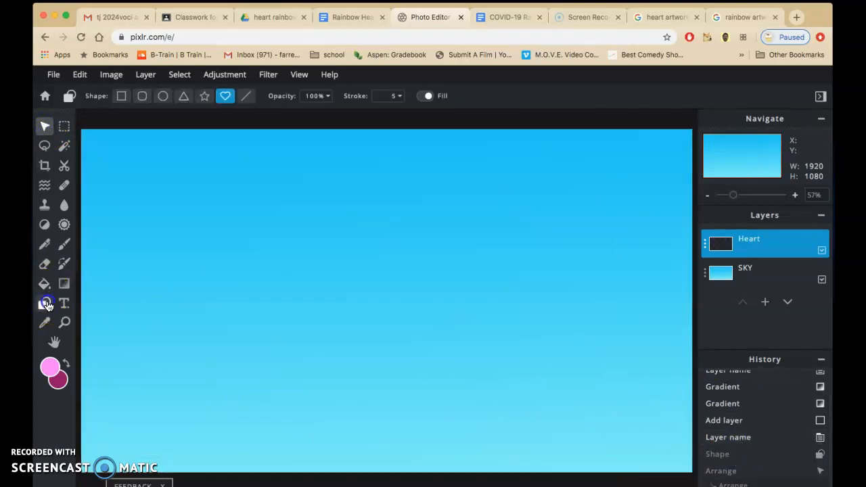
{"action": "left_click_drag", "start_coordinate": [308, 276], "coordinate": [451, 398]}
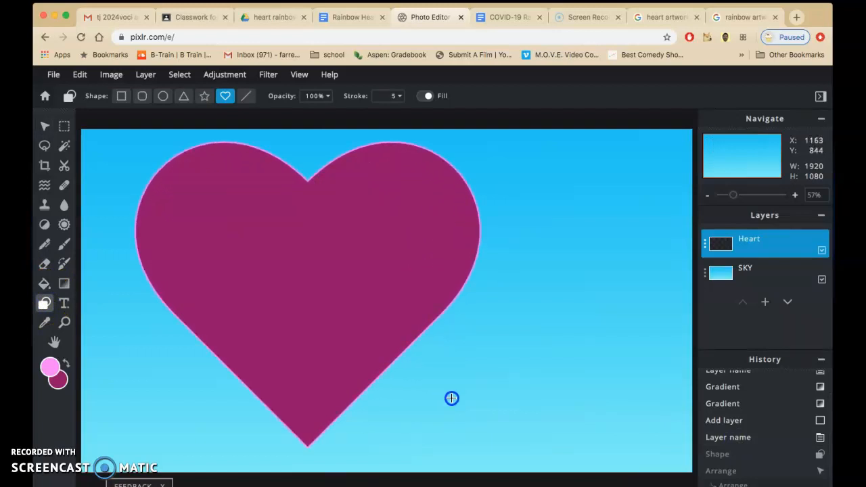
{"action": "left_click", "coordinate": [42, 128]}
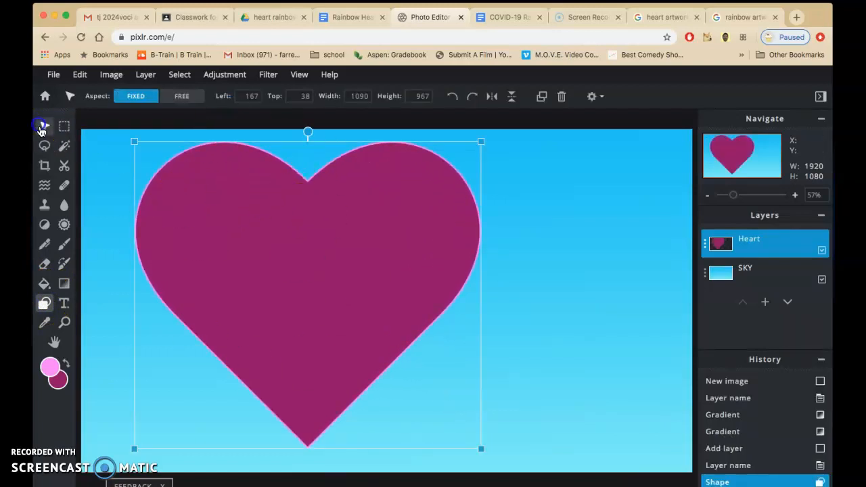
{"action": "left_click_drag", "start_coordinate": [253, 215], "coordinate": [339, 229]}
{"action": "mouse_move", "coordinate": [391, 153]}
{"action": "left_mouse_down"}
{"action": "mouse_move", "coordinate": [370, 144]}
{"action": "mouse_move", "coordinate": [338, 166]}
{"action": "mouse_move", "coordinate": [448, 182]}
{"action": "mouse_move", "coordinate": [391, 155]}
{"action": "left_mouse_up"}
{"action": "left_click_drag", "start_coordinate": [217, 158], "coordinate": [270, 241]}
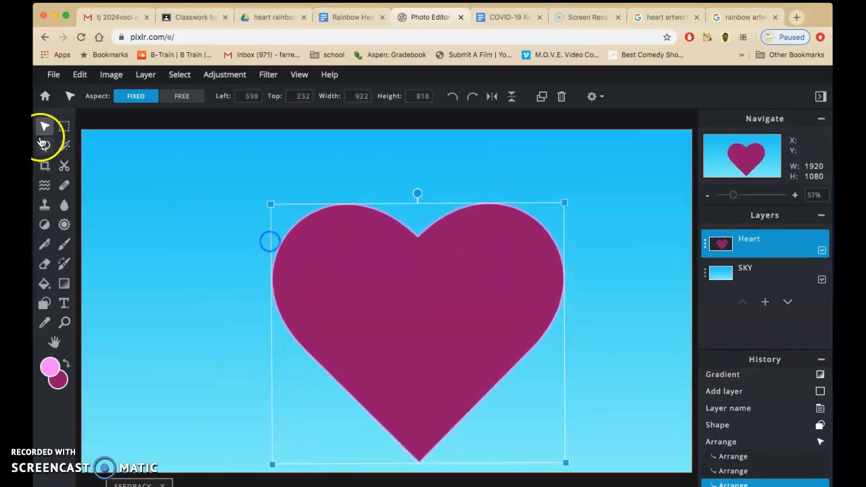
{"action": "left_click", "coordinate": [63, 126]}
{"action": "left_click", "coordinate": [64, 144]}
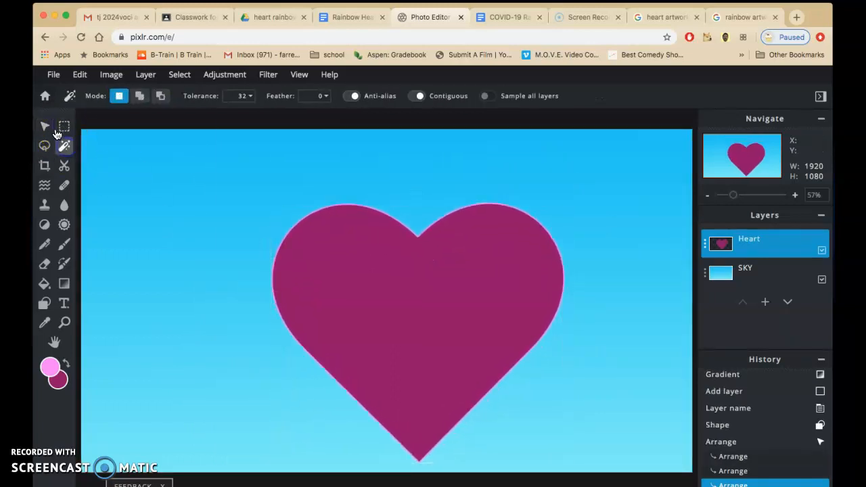
{"action": "left_click", "coordinate": [45, 125]}
{"action": "left_click", "coordinate": [81, 77]}
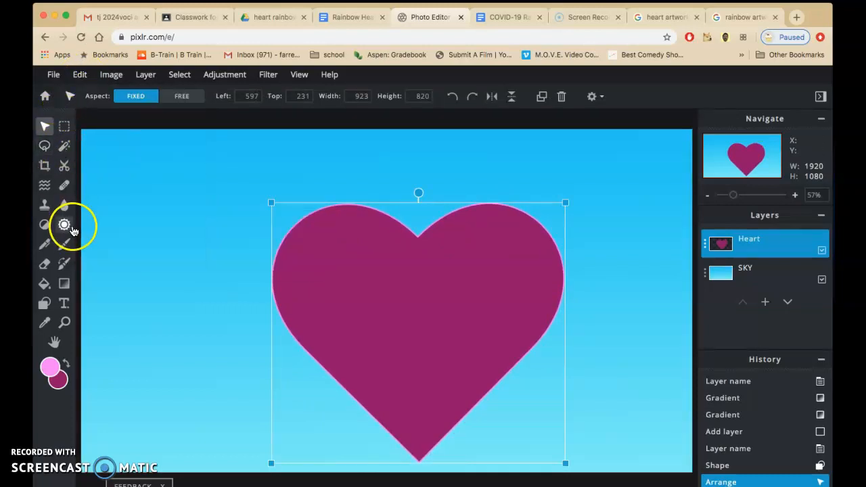
{"action": "left_click", "coordinate": [64, 243]}
{"action": "left_click", "coordinate": [80, 75]}
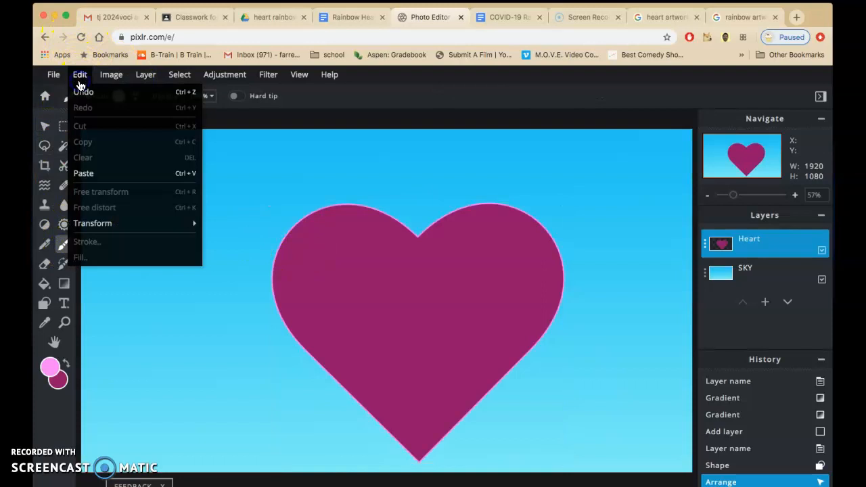
Free-transform the Heart layer, stretching the heart's left side outward to a width of about 992 px, and apply the transform.
{"action": "left_click", "coordinate": [776, 272]}
{"action": "left_click", "coordinate": [771, 248]}
{"action": "left_click", "coordinate": [80, 76]}
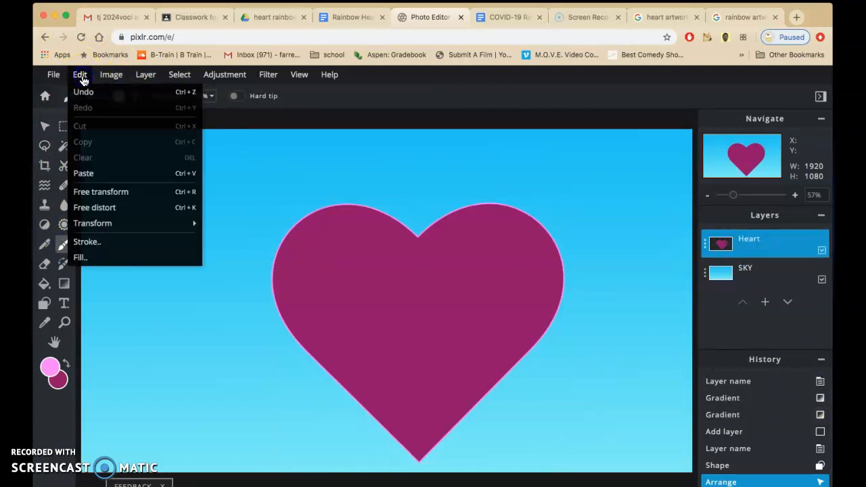
{"action": "left_click", "coordinate": [139, 196]}
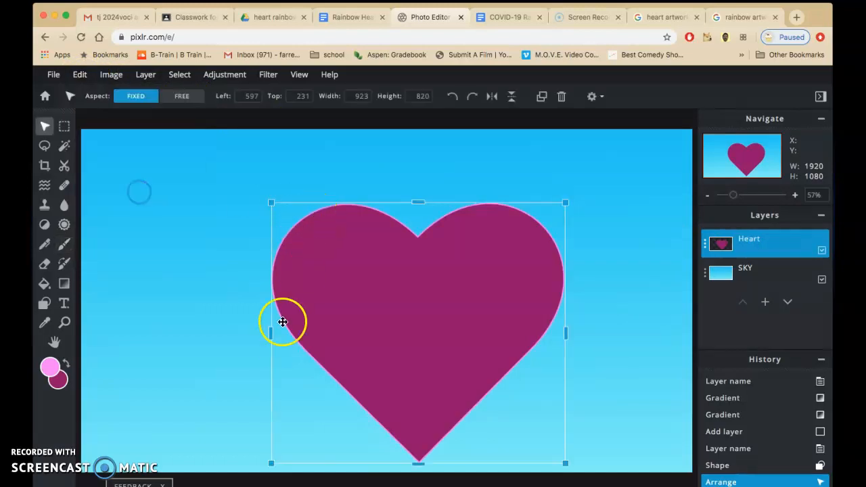
{"action": "left_click_drag", "start_coordinate": [269, 332], "coordinate": [247, 329]}
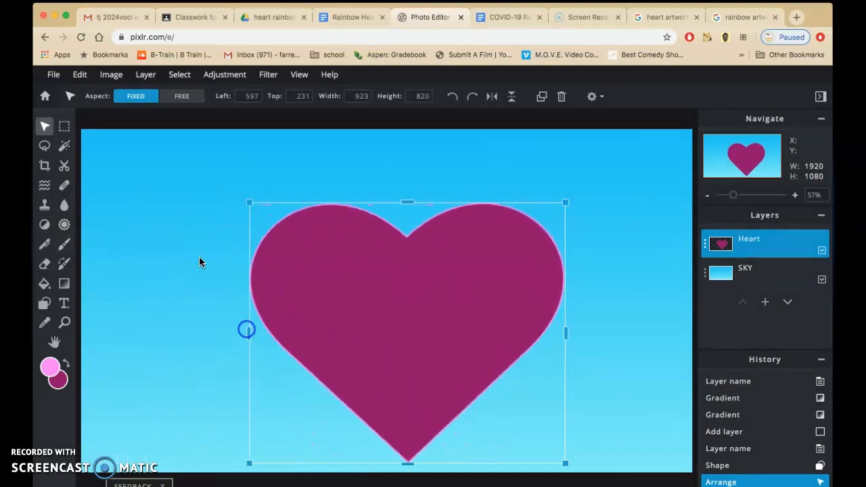
{"action": "left_click", "coordinate": [82, 75]}
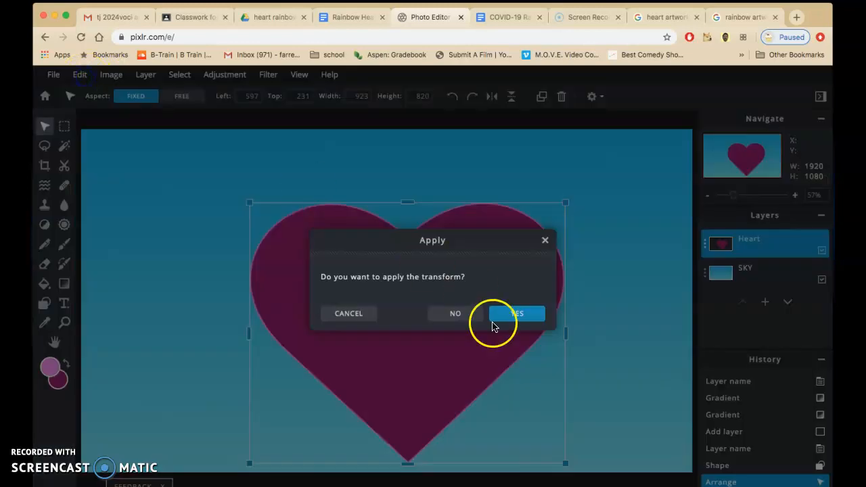
{"action": "left_click", "coordinate": [519, 314]}
Try Free distort on the heart by pulling its upper-left corner far outward, and discard the transform.
{"action": "left_click", "coordinate": [80, 75]}
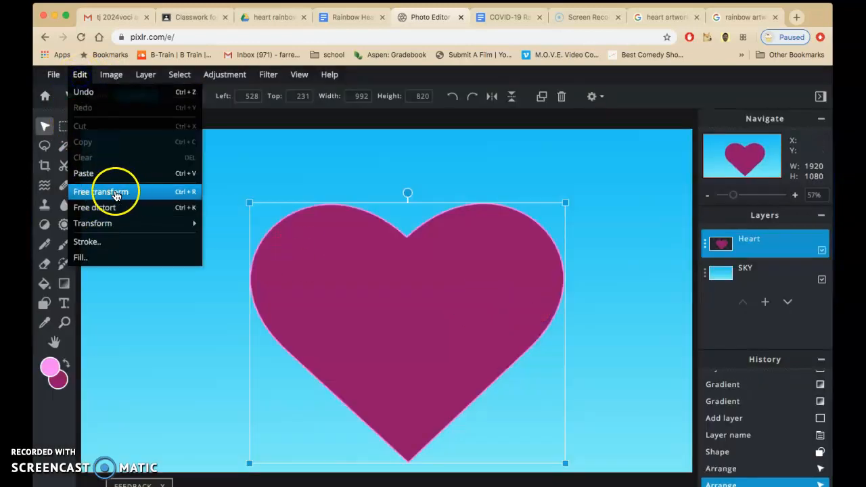
{"action": "left_click", "coordinate": [126, 208]}
{"action": "left_click_drag", "start_coordinate": [245, 207], "coordinate": [38, 227]}
{"action": "left_click", "coordinate": [296, 335]}
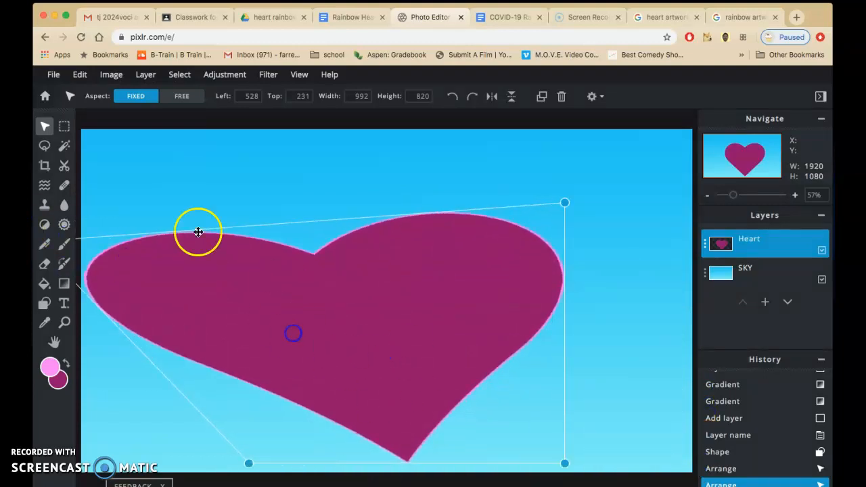
{"action": "left_click", "coordinate": [94, 242]}
{"action": "left_click", "coordinate": [451, 319]}
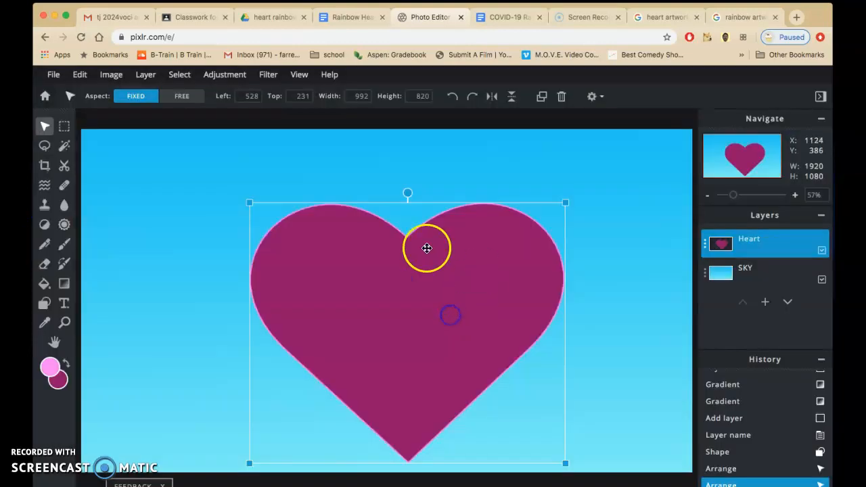
Enlarge the heart proportionally from its upper-right corner to about 1143 by 946 px.
{"action": "left_click_drag", "start_coordinate": [565, 203], "coordinate": [613, 192]}
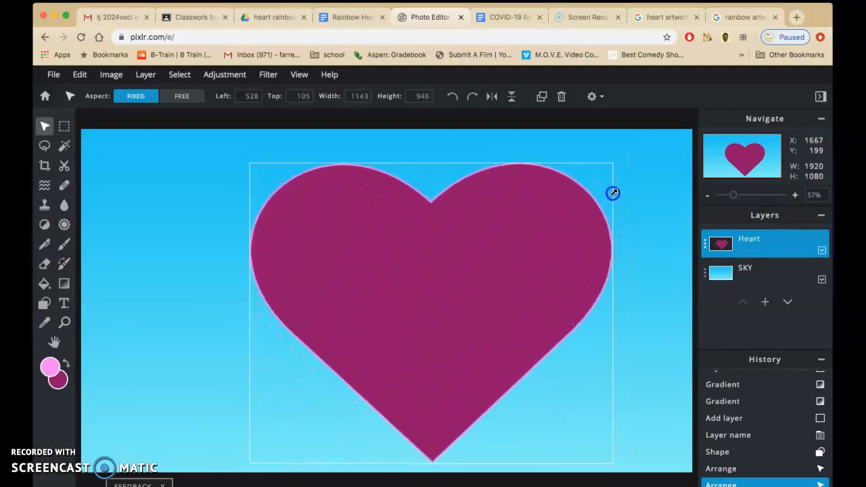
Review the project document's instructions for changing the size of a layer, and return to the Pixlr E image.
{"action": "left_click", "coordinate": [349, 18]}
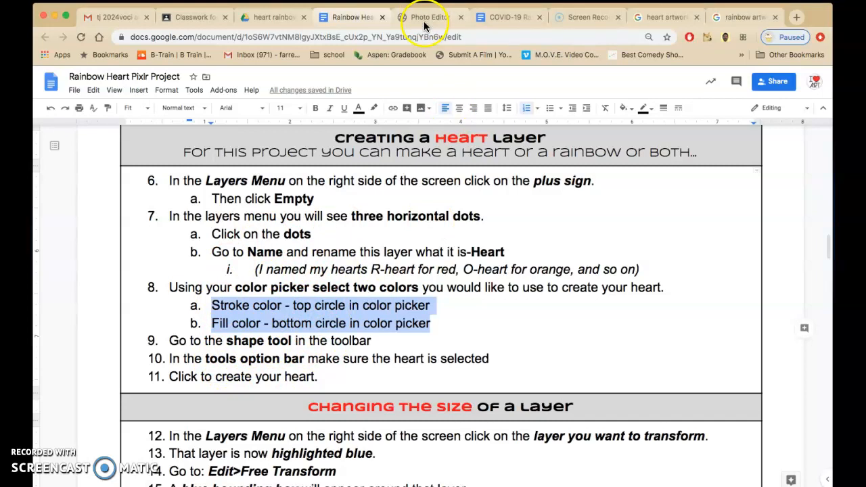
{"action": "left_click_drag", "start_coordinate": [829, 255], "coordinate": [830, 267]}
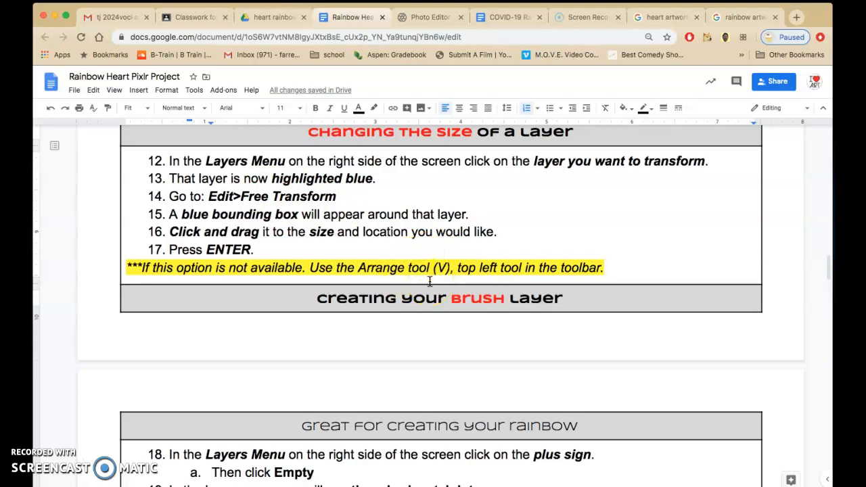
{"action": "left_click", "coordinate": [418, 25]}
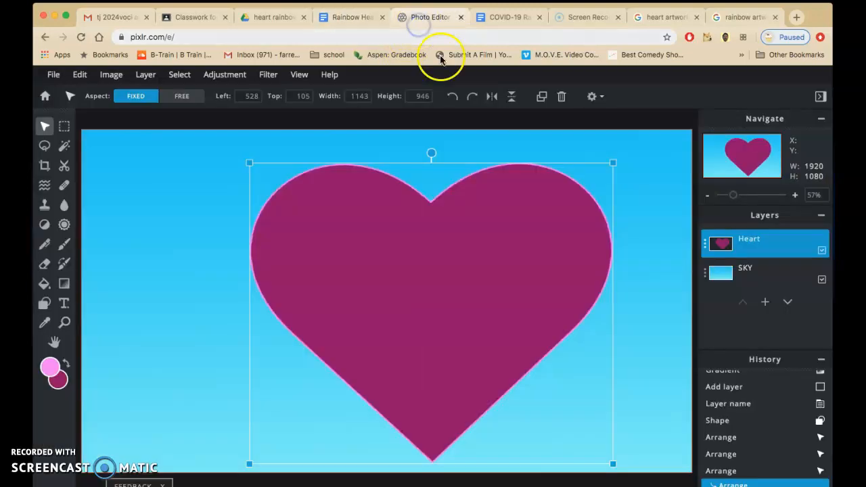
Select the heart's magenta interior on the Heart layer with the Wand tool.
{"action": "left_click", "coordinate": [63, 128]}
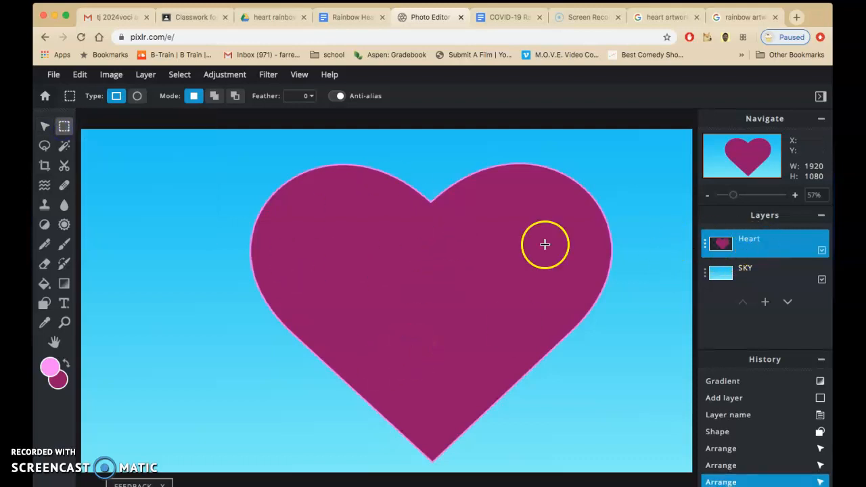
{"action": "left_click", "coordinate": [61, 148]}
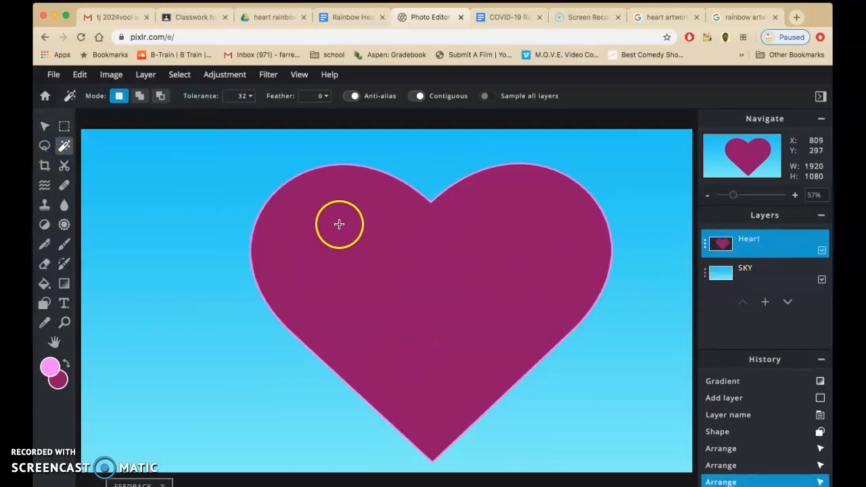
{"action": "left_click", "coordinate": [377, 234]}
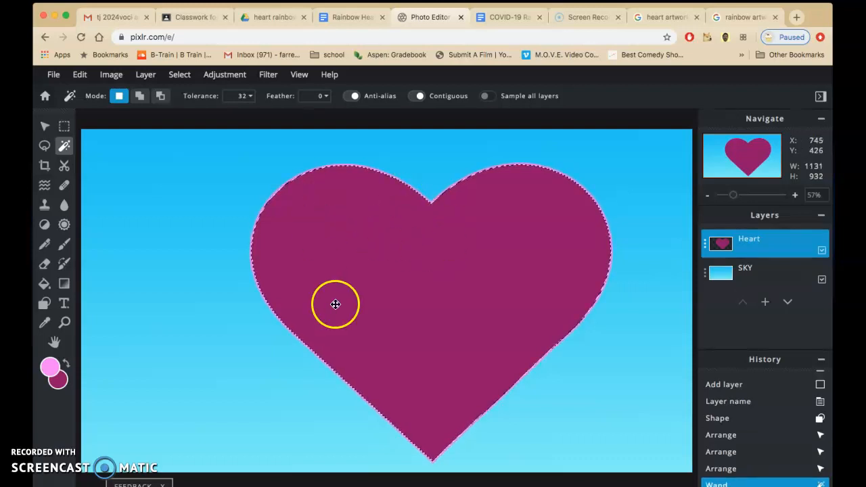
Fill the selected heart with the rainbow preset as a linear gradient running diagonally from its upper left to its lower right.
{"action": "left_click", "coordinate": [64, 284]}
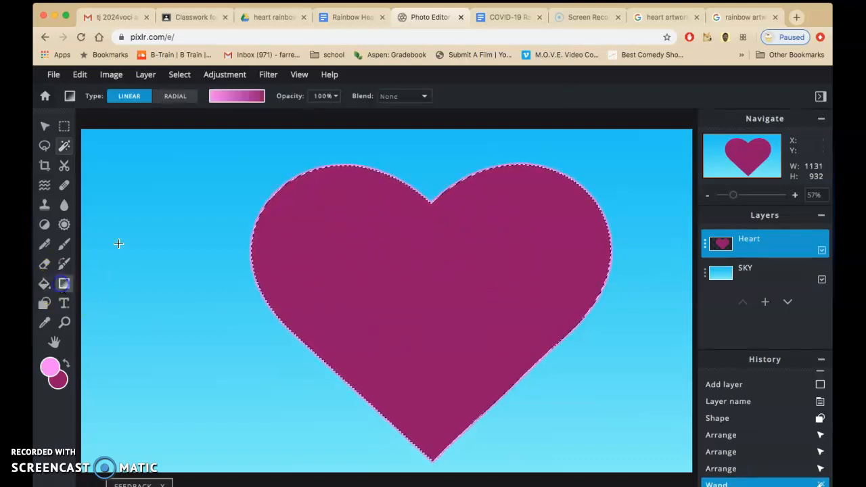
{"action": "left_click", "coordinate": [226, 101]}
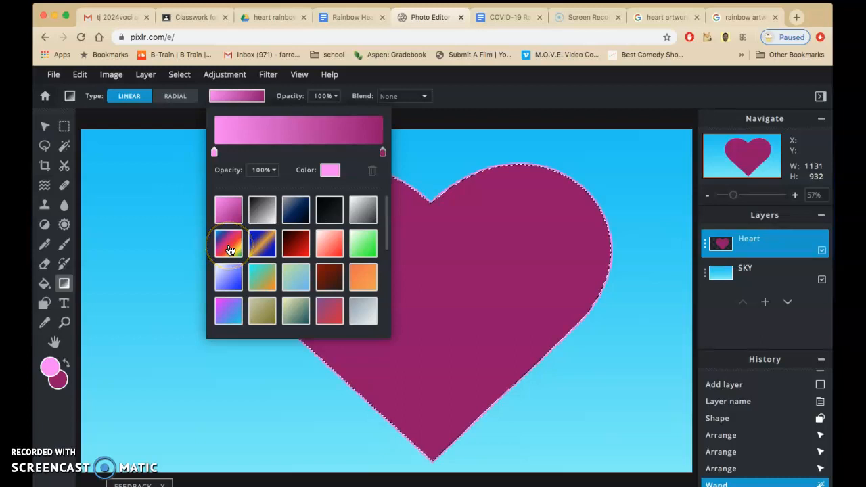
{"action": "left_click", "coordinate": [230, 250]}
{"action": "left_click_drag", "start_coordinate": [344, 190], "coordinate": [555, 363]}
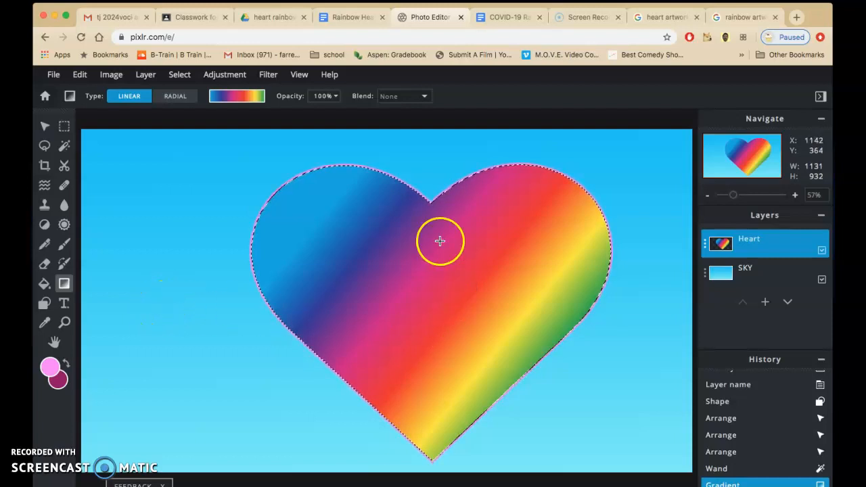
Deselect the heart, shrink it proportionally to about 739 by 612 px, and move it into the canvas's lower-right corner.
{"action": "left_click", "coordinate": [179, 75]}
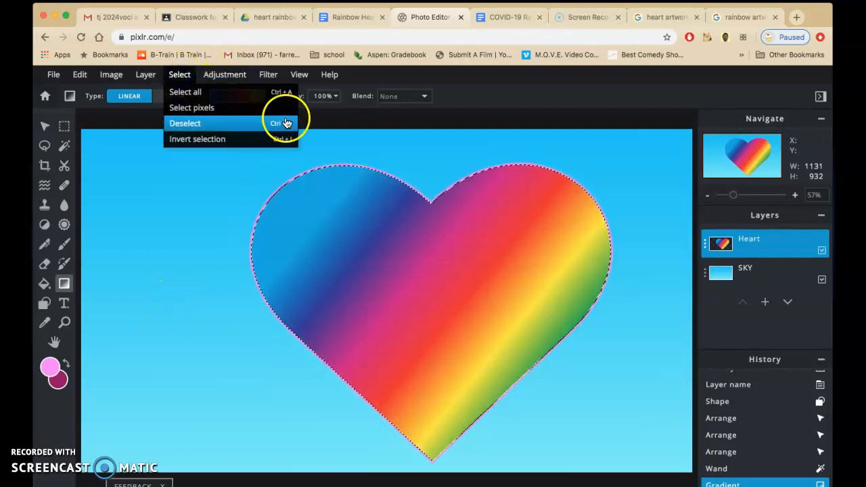
{"action": "left_click", "coordinate": [200, 125]}
{"action": "left_click", "coordinate": [44, 125]}
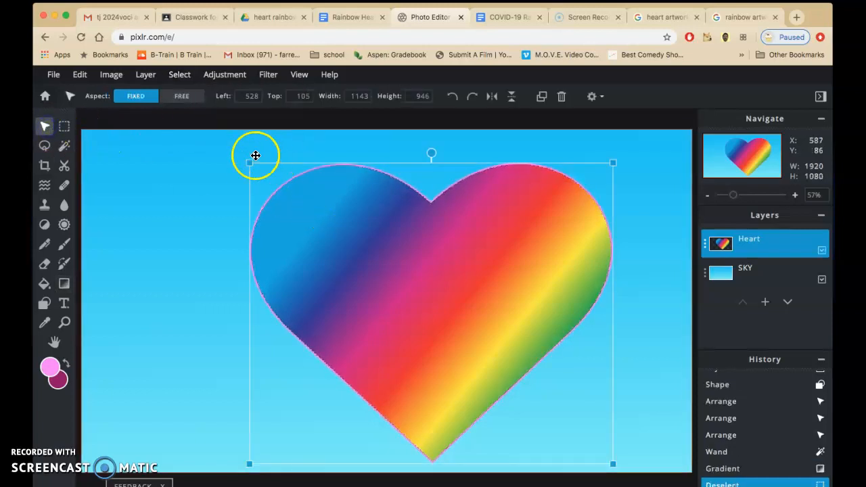
{"action": "left_click_drag", "start_coordinate": [251, 162], "coordinate": [378, 241]}
{"action": "left_click_drag", "start_coordinate": [439, 317], "coordinate": [488, 315]}
Review the project document's instructions for creating a brush layer, including the suggested layer name and objects to paint.
{"action": "left_click", "coordinate": [311, 56]}
{"action": "left_click", "coordinate": [366, 21]}
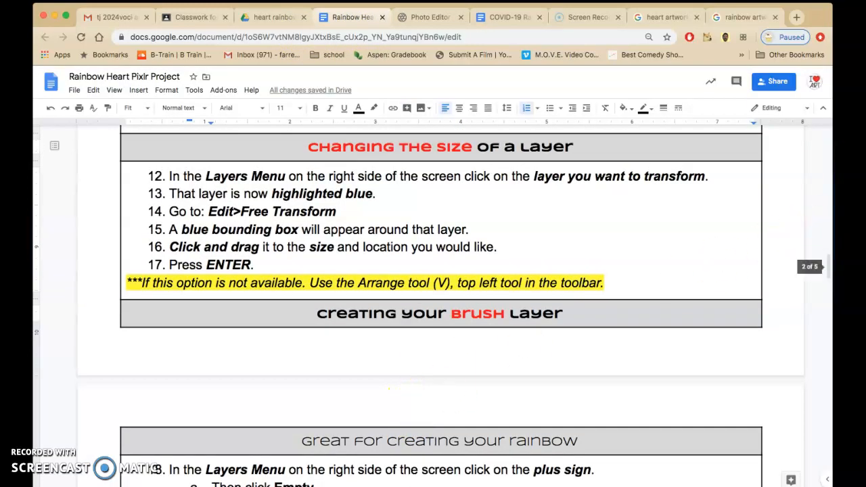
{"action": "left_click_drag", "start_coordinate": [828, 265], "coordinate": [829, 290]}
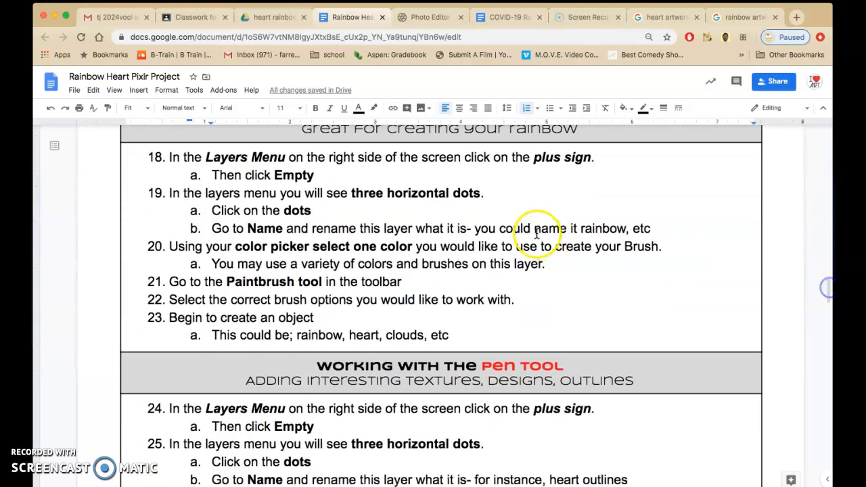
{"action": "left_click", "coordinate": [603, 230]}
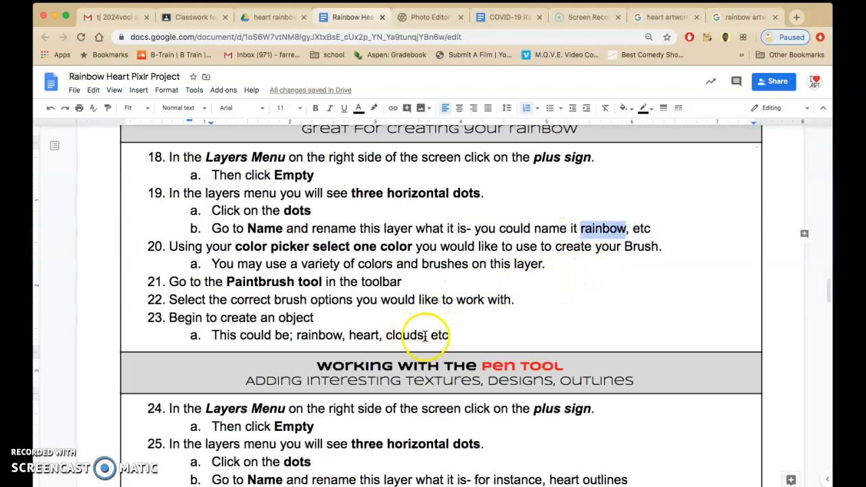
{"action": "left_click_drag", "start_coordinate": [425, 336], "coordinate": [306, 342]}
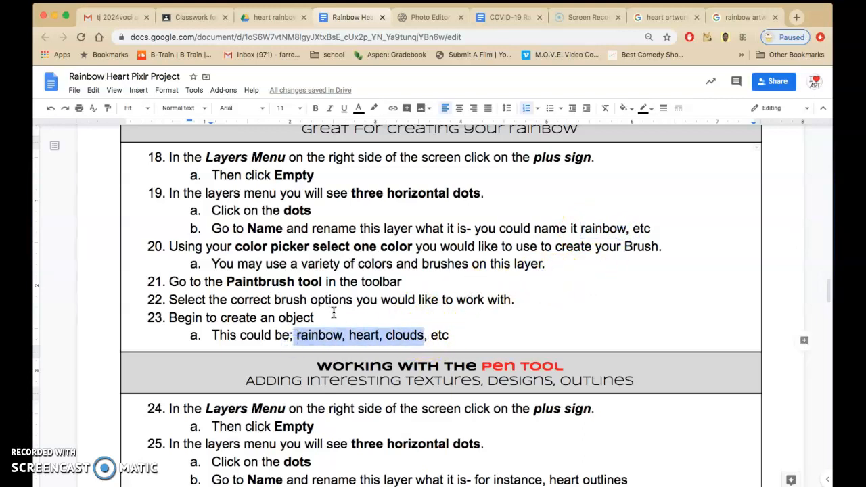
Return to Pixlr E, add an empty layer named Rainbow above the Heart layer, and hide the Heart layer.
{"action": "left_click", "coordinate": [432, 17]}
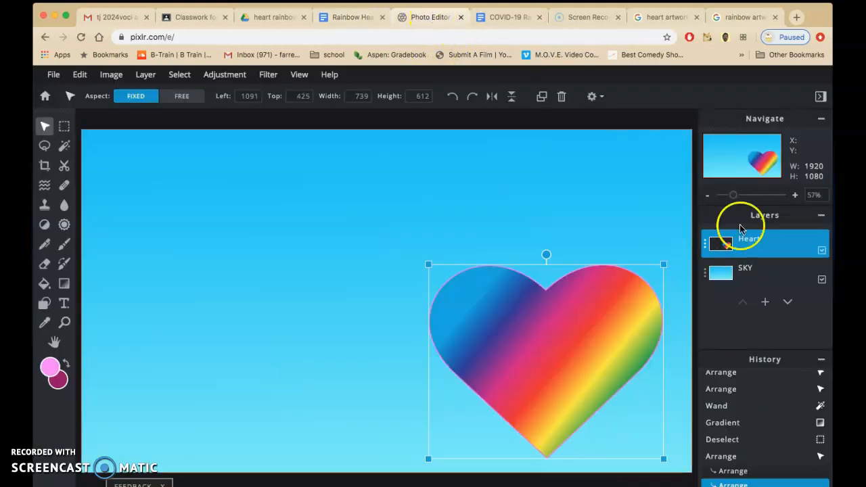
{"action": "left_click", "coordinate": [765, 302]}
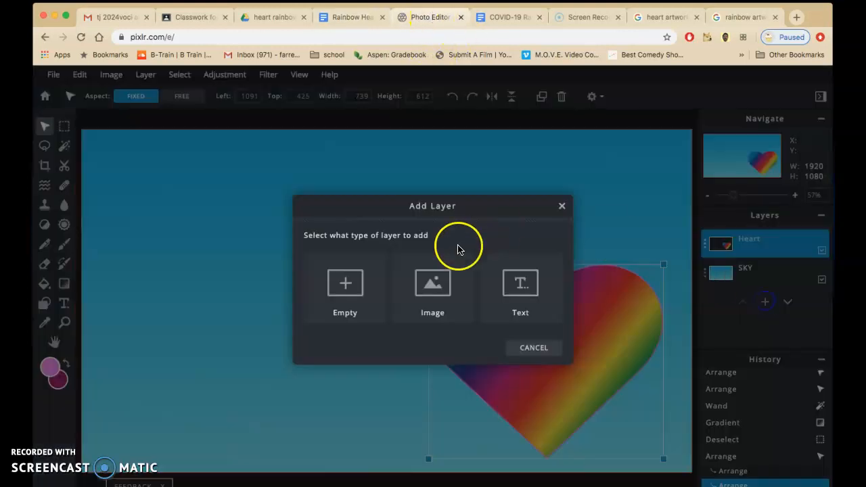
{"action": "left_click", "coordinate": [349, 301]}
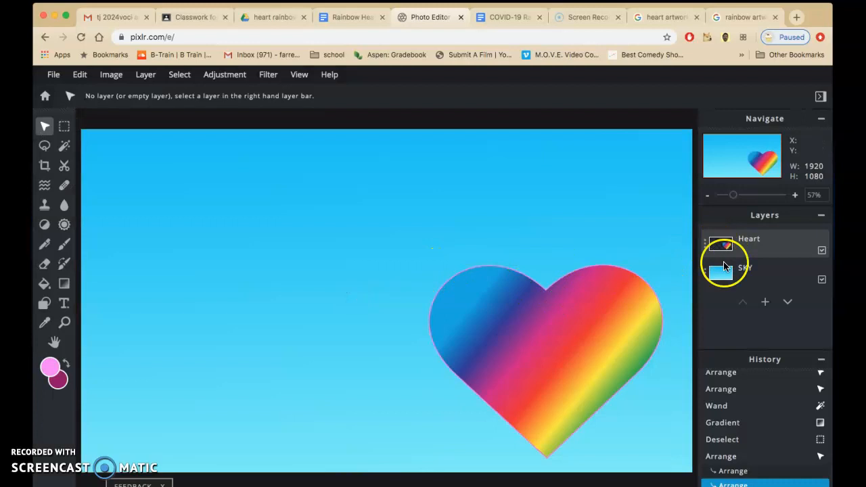
{"action": "left_click", "coordinate": [765, 302]}
{"action": "left_click", "coordinate": [717, 245]}
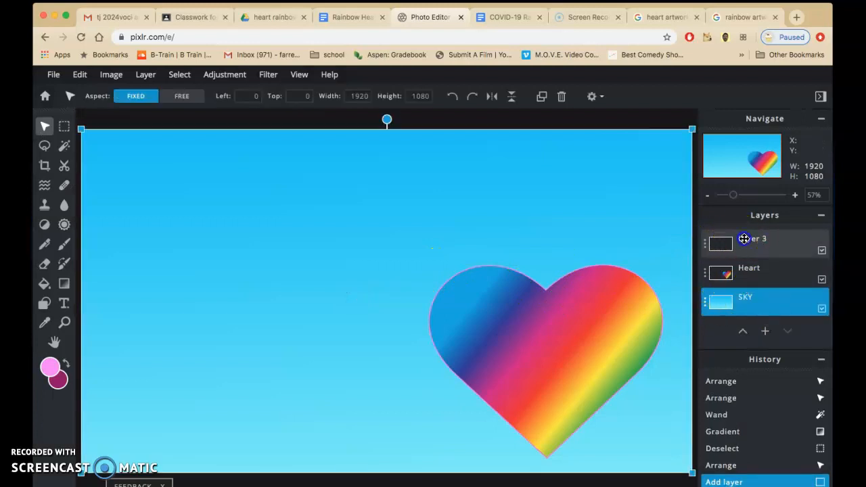
{"action": "left_click", "coordinate": [716, 245]}
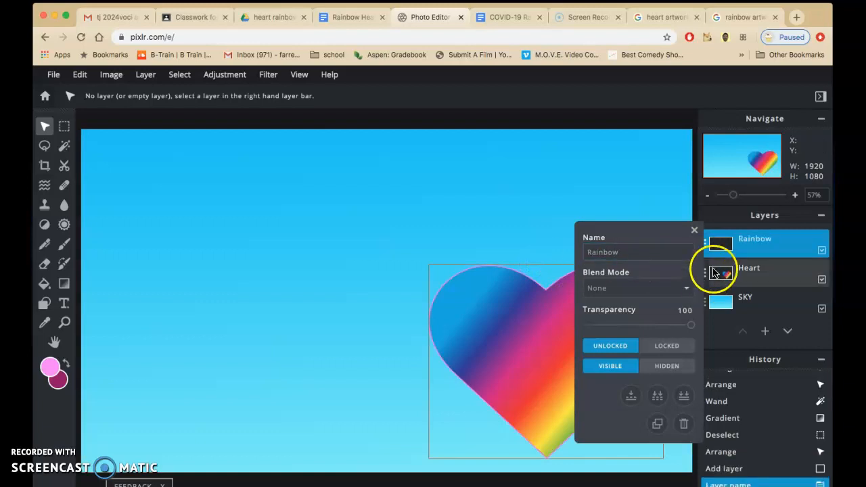
{"action": "left_click", "coordinate": [718, 243]}
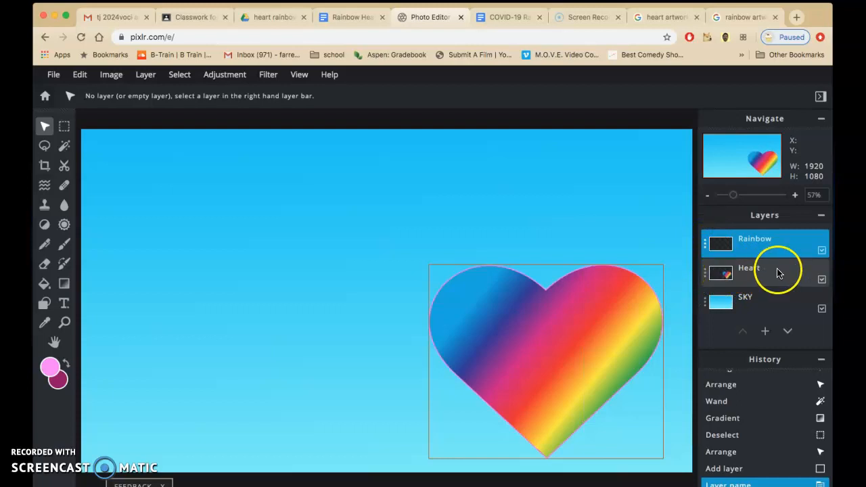
{"action": "left_click", "coordinate": [822, 280]}
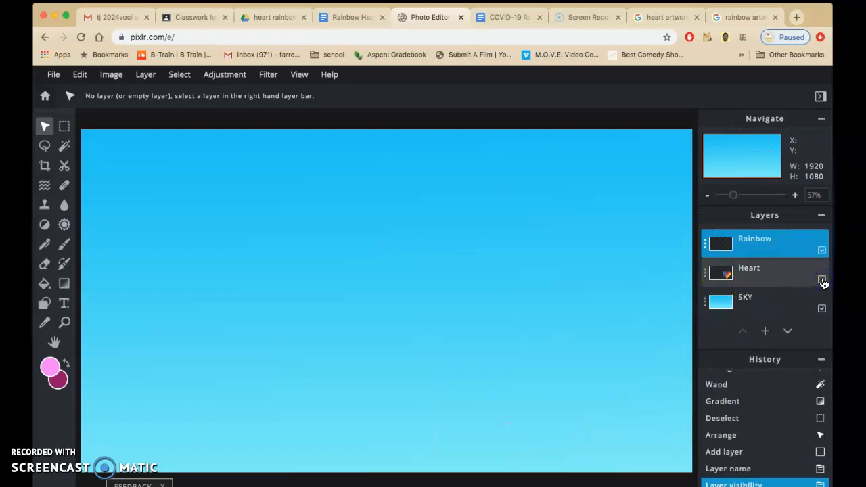
Set the foreground color to red #F0090D.
{"action": "left_click", "coordinate": [49, 368]}
{"action": "left_click", "coordinate": [460, 330]}
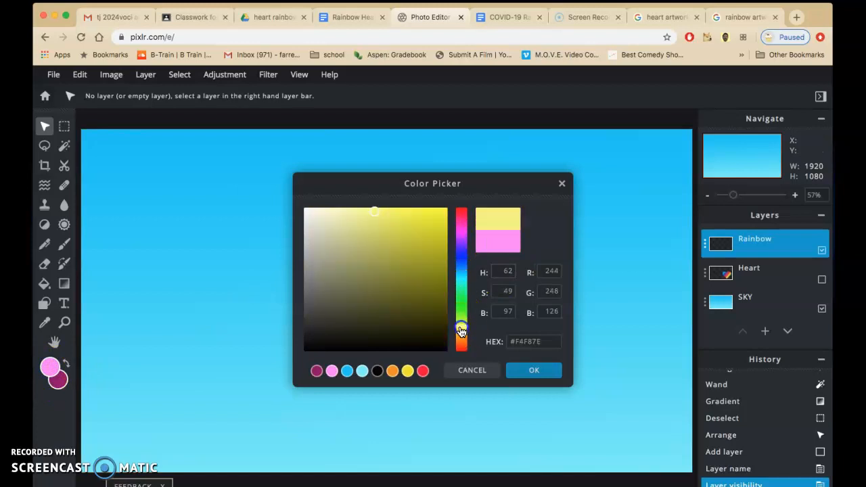
{"action": "left_click", "coordinate": [441, 215]}
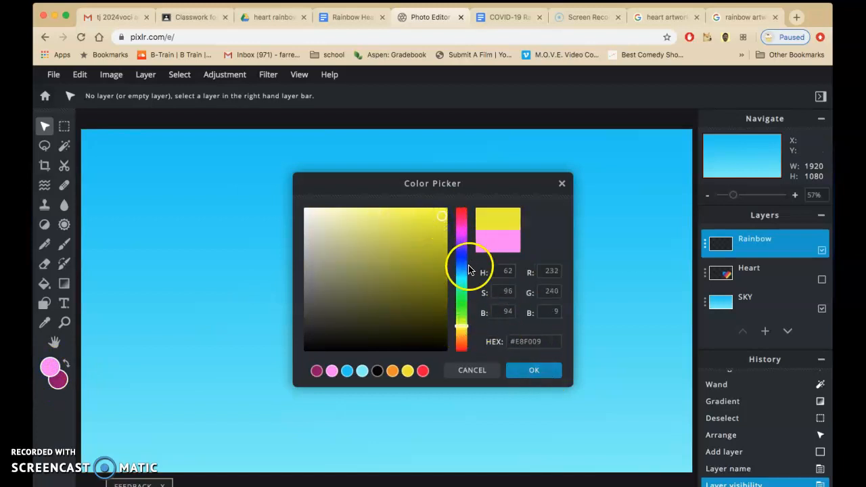
{"action": "left_click", "coordinate": [463, 214]}
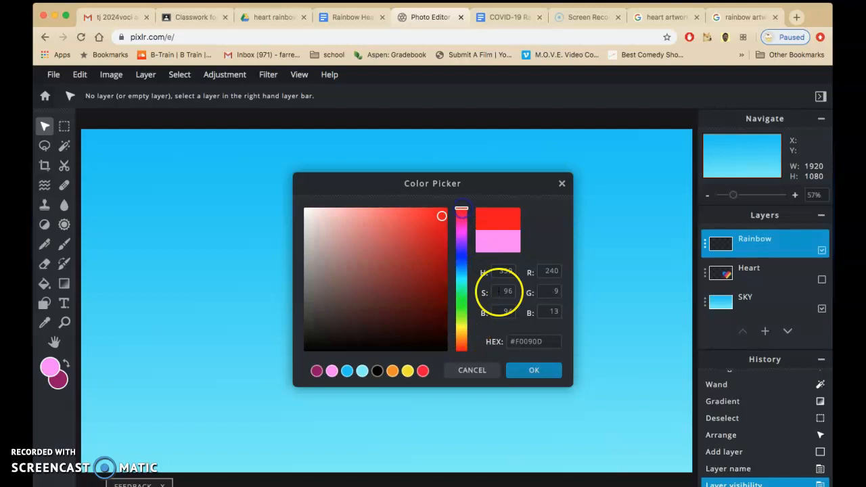
{"action": "left_click", "coordinate": [533, 370]}
Set the Brush to 0% softness and about 827 px, and stamp a red circle at the canvas center on the Rainbow layer.
{"action": "left_click", "coordinate": [58, 245]}
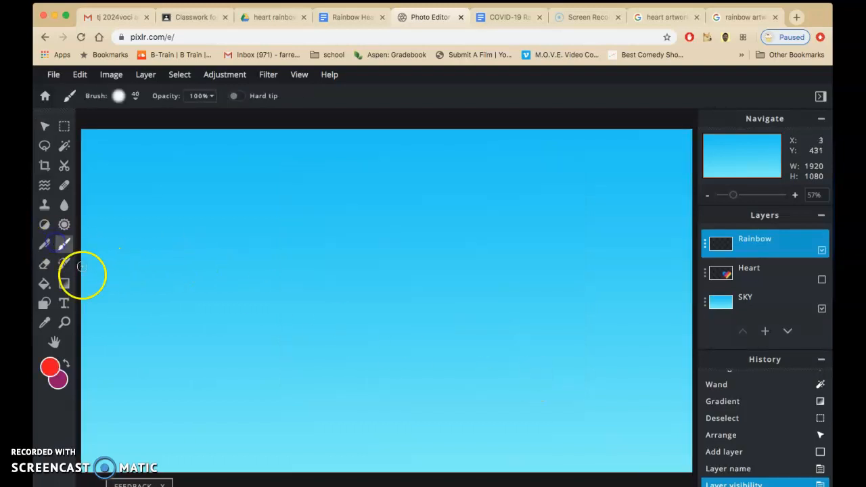
{"action": "left_click", "coordinate": [121, 97]}
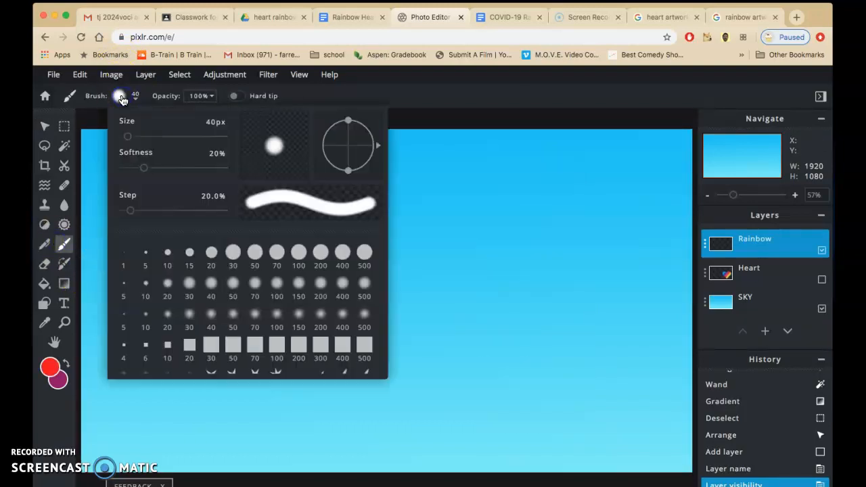
{"action": "left_click_drag", "start_coordinate": [144, 168], "coordinate": [118, 174]}
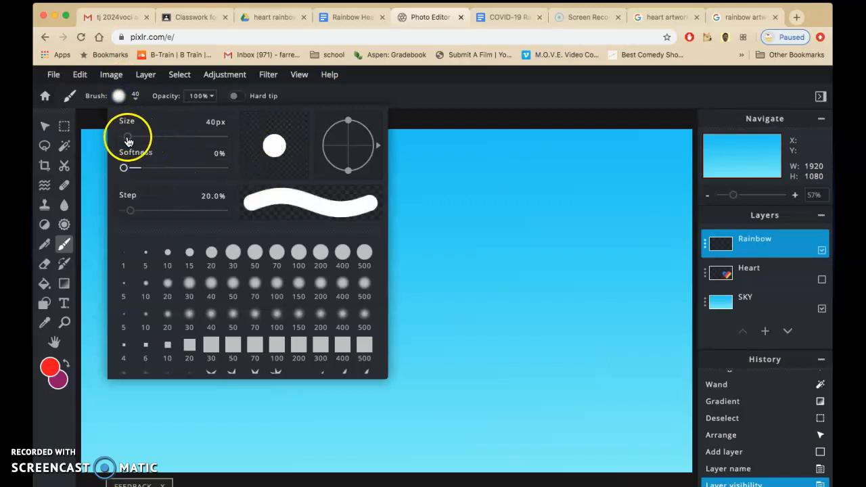
{"action": "left_click_drag", "start_coordinate": [128, 138], "coordinate": [151, 140]}
{"action": "left_click", "coordinate": [476, 285]}
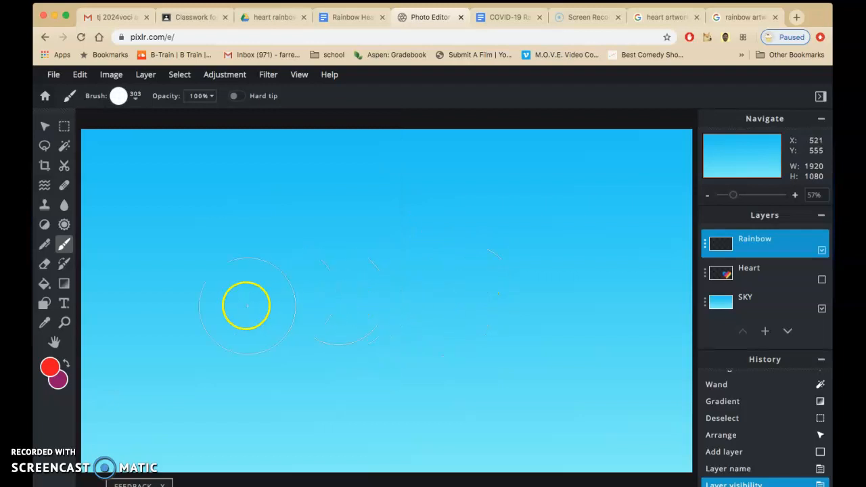
{"action": "left_click", "coordinate": [133, 97]}
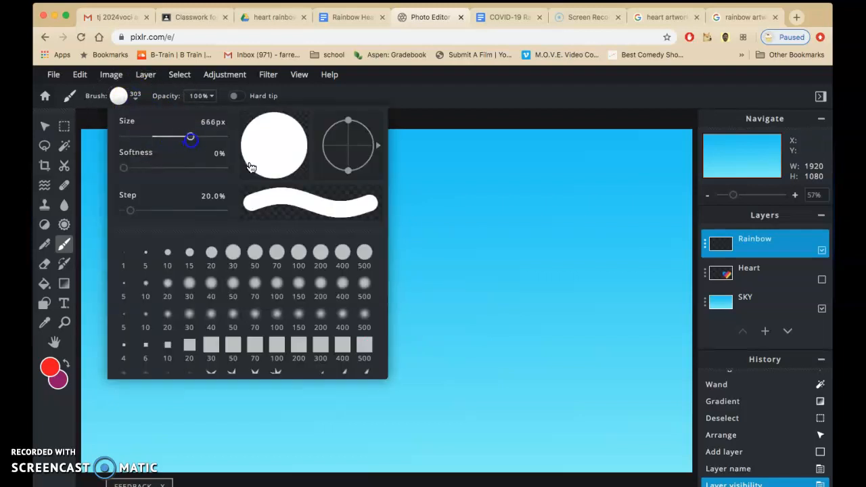
{"action": "left_click", "coordinate": [490, 297]}
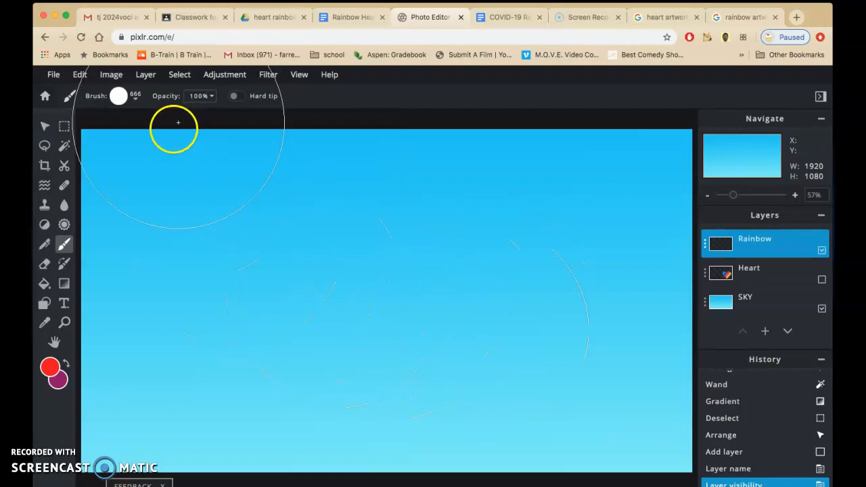
{"action": "left_click", "coordinate": [134, 97]}
{"action": "left_click_drag", "start_coordinate": [193, 137], "coordinate": [203, 141]}
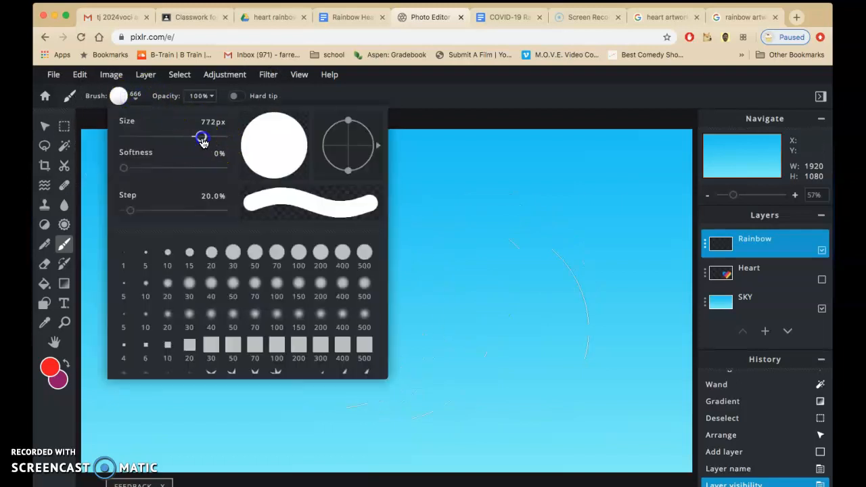
{"action": "left_click", "coordinate": [454, 309]}
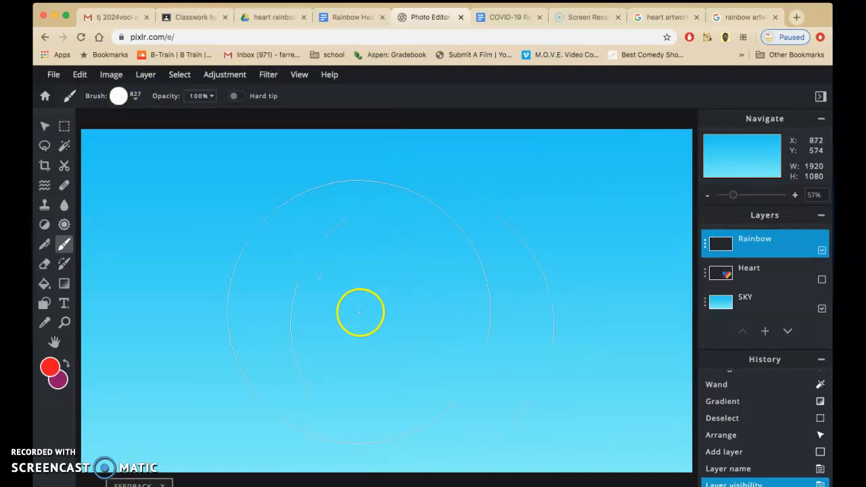
{"action": "left_click", "coordinate": [379, 305]}
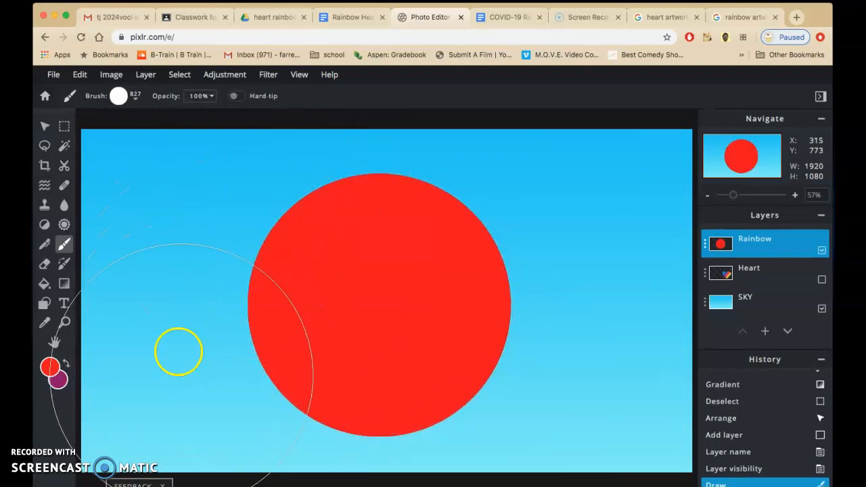
Set the background color to orange #F8860C and swap it with the red foreground color.
{"action": "left_click", "coordinate": [58, 378]}
{"action": "left_click_drag", "start_coordinate": [461, 233], "coordinate": [463, 343]}
{"action": "left_click", "coordinate": [443, 211]}
{"action": "left_click", "coordinate": [534, 370]}
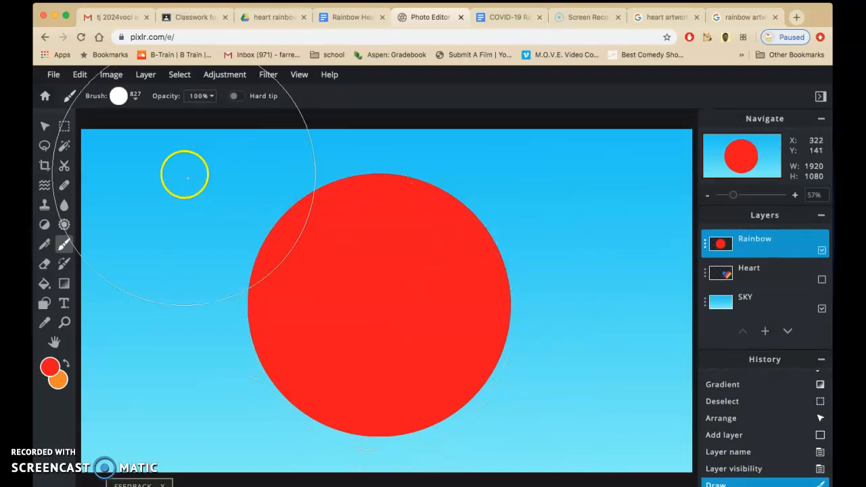
{"action": "left_click", "coordinate": [382, 319]}
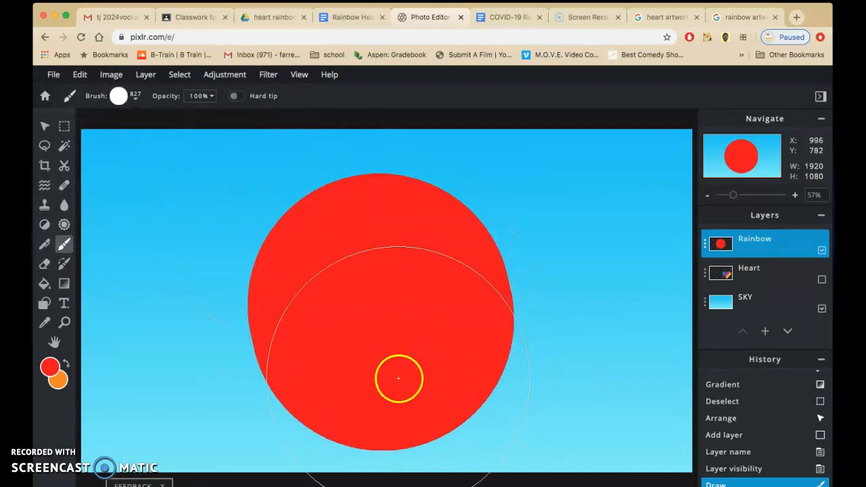
{"action": "left_click", "coordinate": [66, 363]}
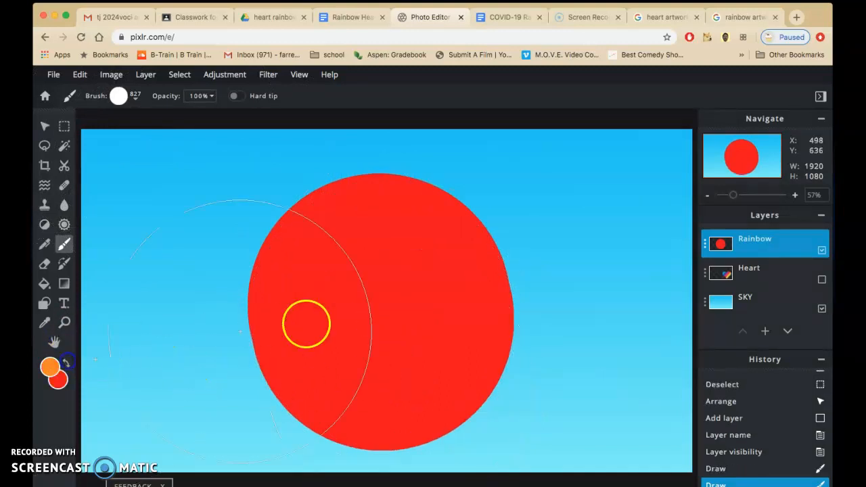
Undo the last two circle stamps, and stamp an orange circle of the same size slightly below the center of the red one.
{"action": "left_click", "coordinate": [382, 318]}
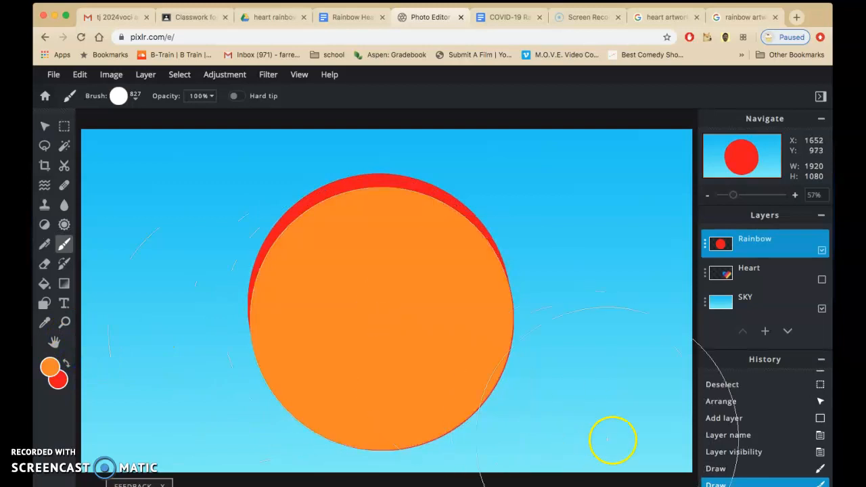
{"action": "left_click", "coordinate": [764, 458]}
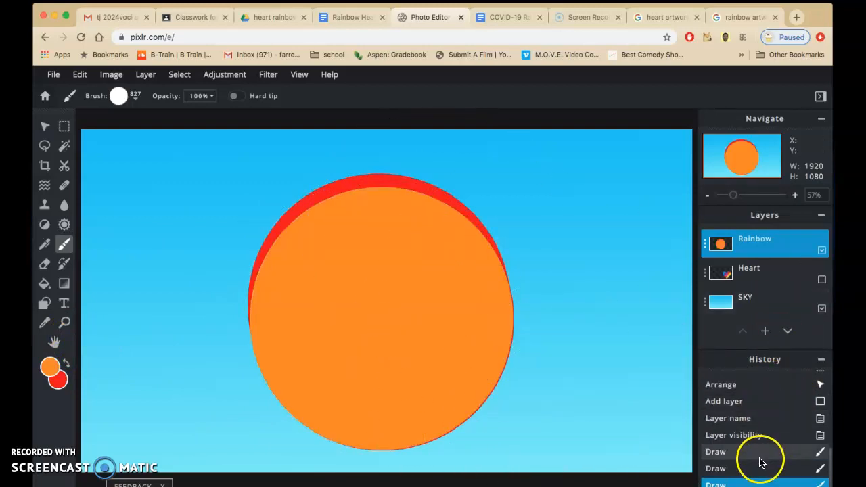
{"action": "key", "text": "super+z"}
{"action": "key", "text": "super+z"}
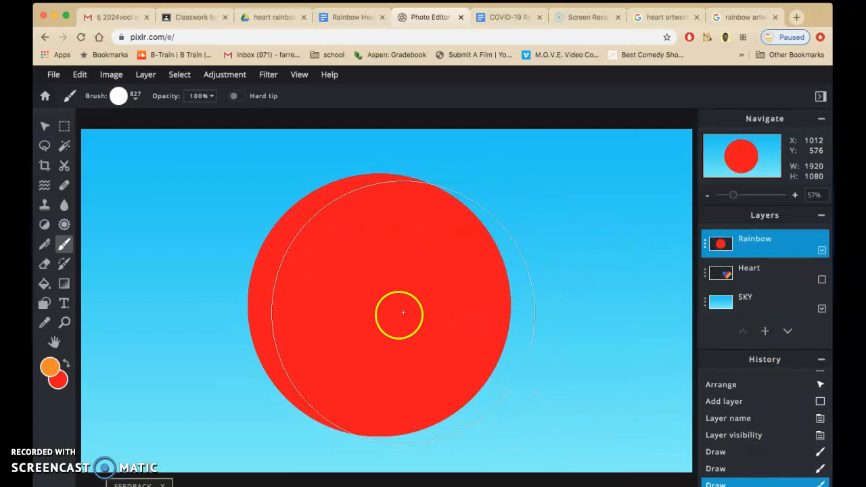
{"action": "left_click", "coordinate": [384, 324]}
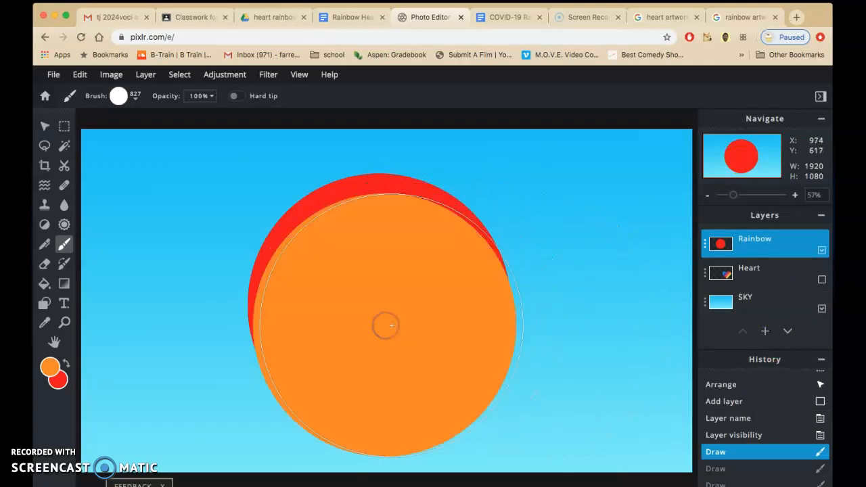
Set the foreground color to yellow #F8F80C.
{"action": "left_click", "coordinate": [48, 369]}
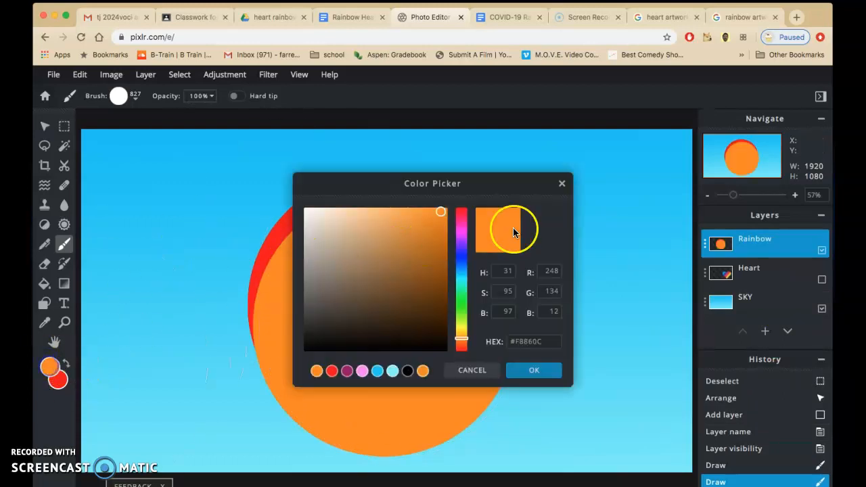
{"action": "left_click", "coordinate": [460, 322]}
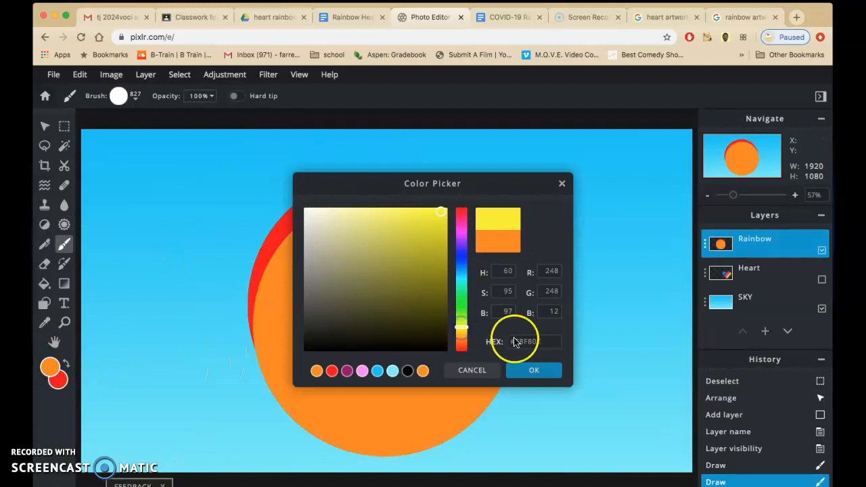
{"action": "left_click", "coordinate": [534, 370]}
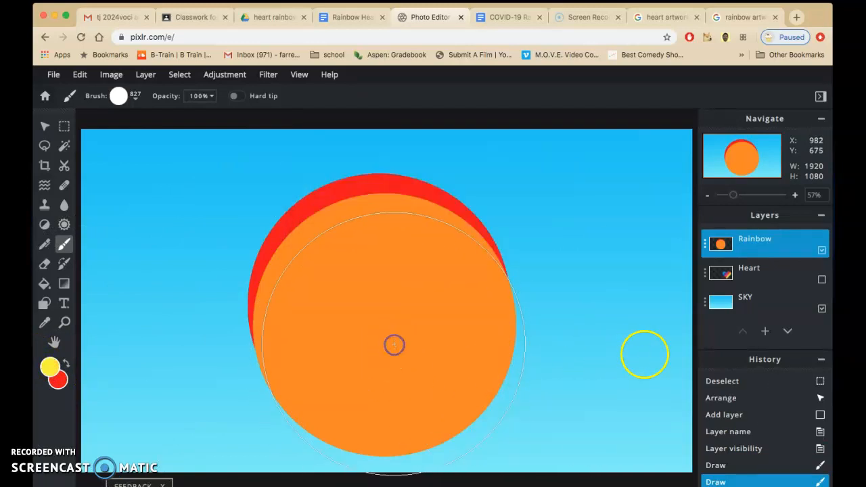
Stamp a yellow circle slightly below the orange one, and cut out the lower part of the circles with a 0% softness Eraser of 894 px.
{"action": "left_click", "coordinate": [394, 344]}
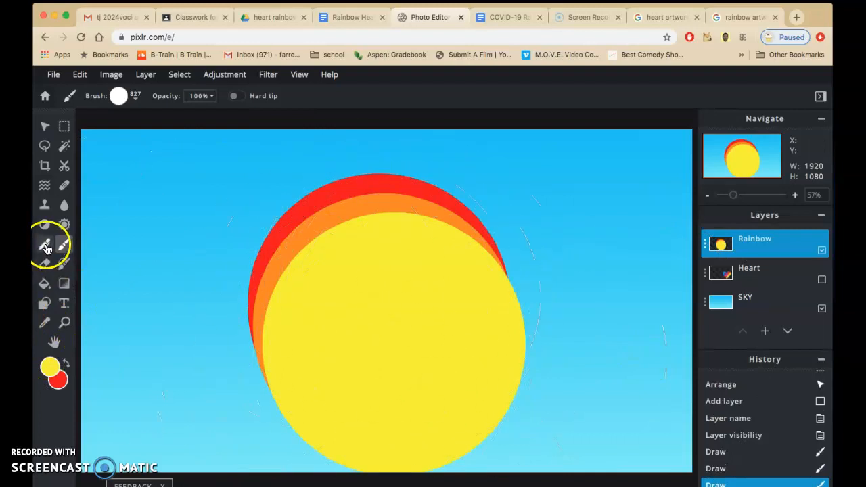
{"action": "left_click", "coordinate": [45, 264]}
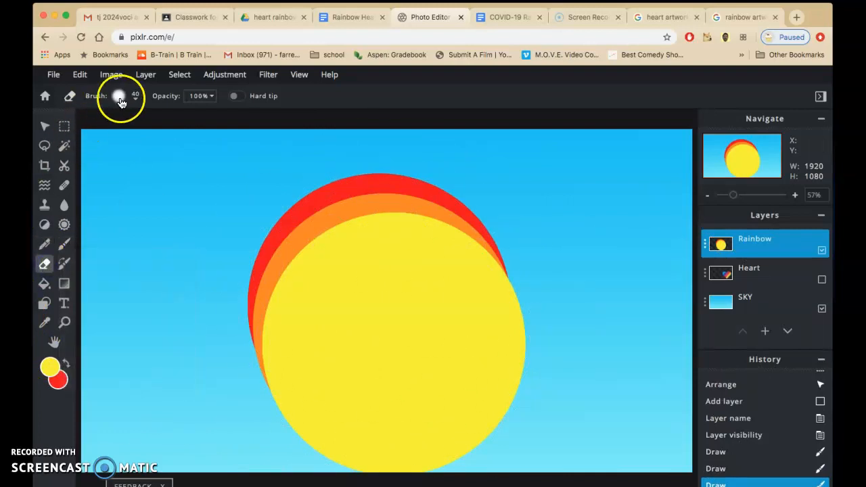
{"action": "left_click", "coordinate": [120, 99]}
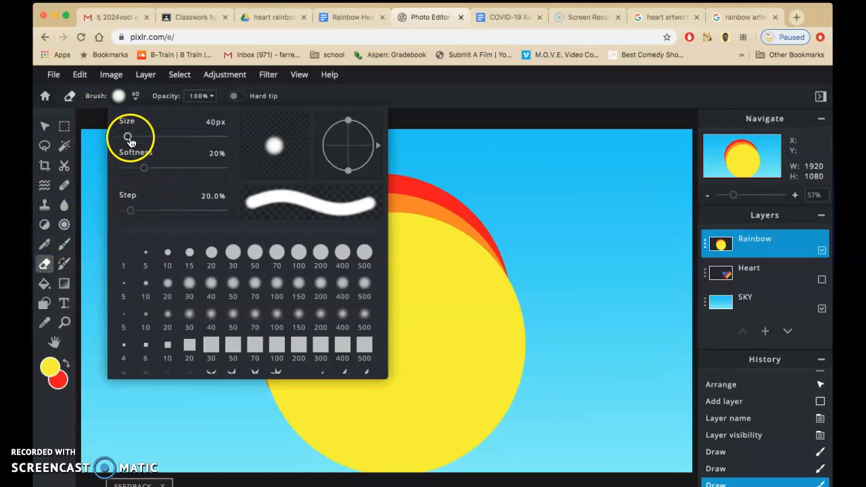
{"action": "left_click_drag", "start_coordinate": [127, 138], "coordinate": [191, 148]}
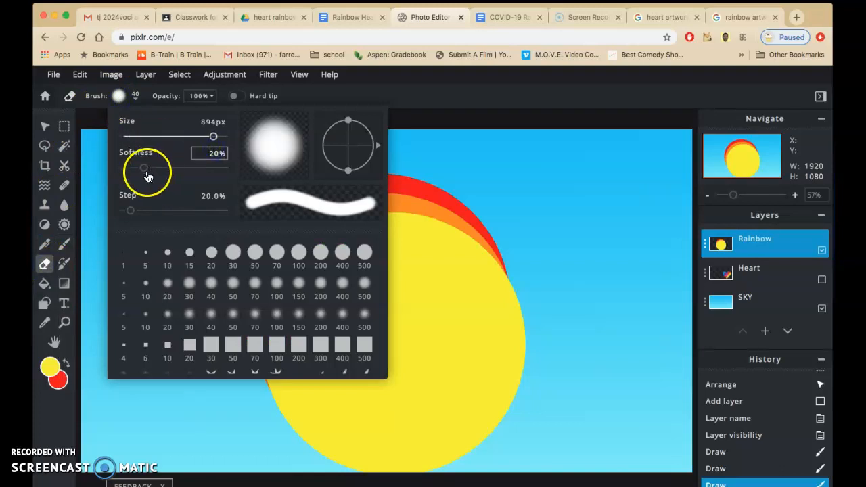
{"action": "left_click_drag", "start_coordinate": [149, 176], "coordinate": [121, 170]}
{"action": "left_click", "coordinate": [607, 300]}
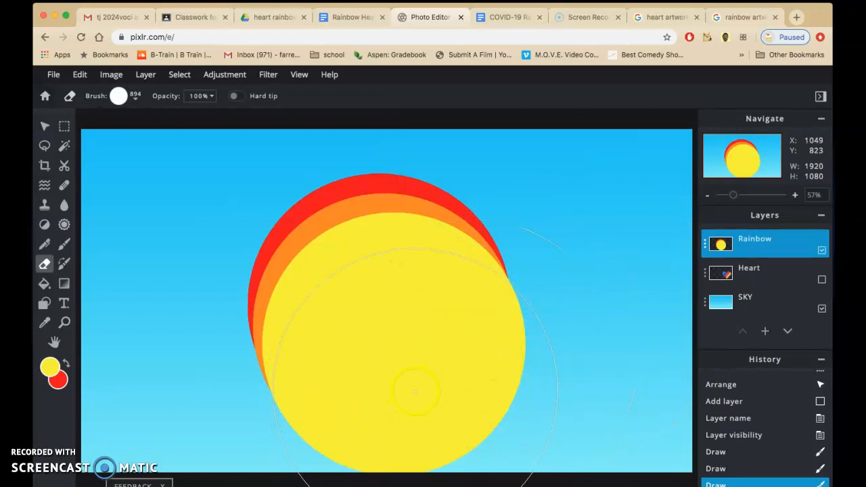
{"action": "left_click", "coordinate": [415, 392]}
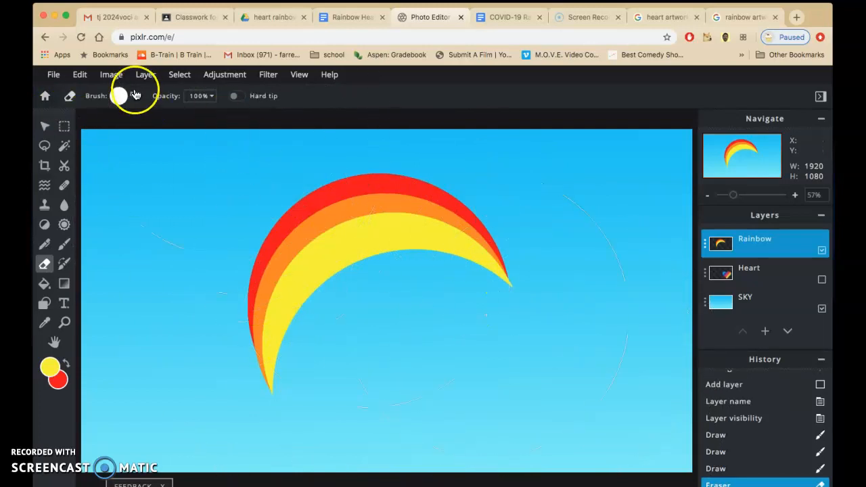
Set the Eraser size to 314 px and erase both pointed ends of the rainbow arc.
{"action": "left_click", "coordinate": [136, 96]}
{"action": "left_click_drag", "start_coordinate": [214, 137], "coordinate": [155, 142]}
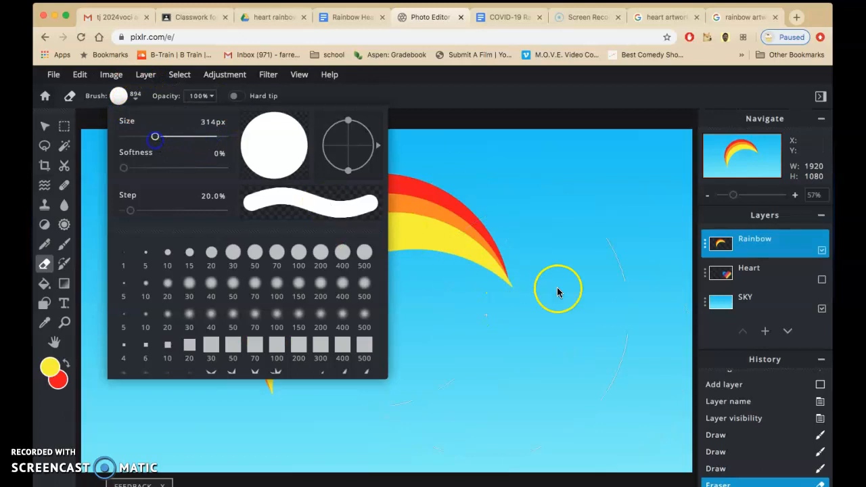
{"action": "left_click", "coordinate": [513, 272]}
{"action": "left_click", "coordinate": [524, 282]}
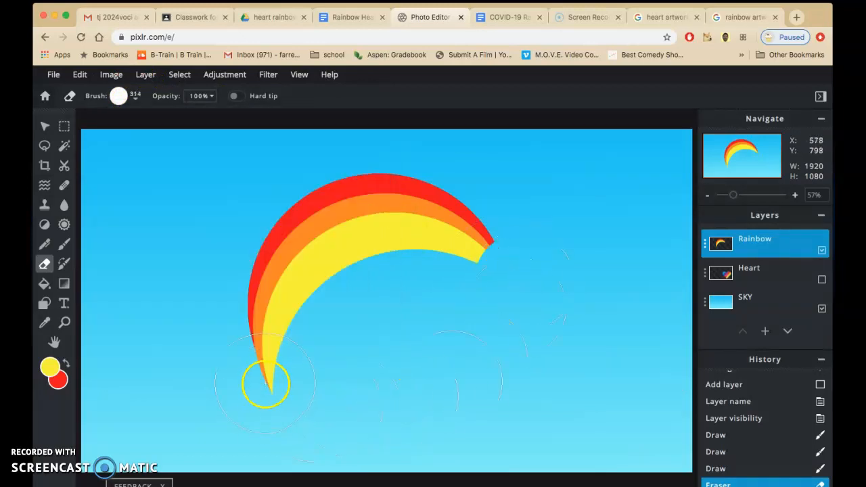
{"action": "left_click", "coordinate": [265, 383]}
{"action": "left_click", "coordinate": [383, 352]}
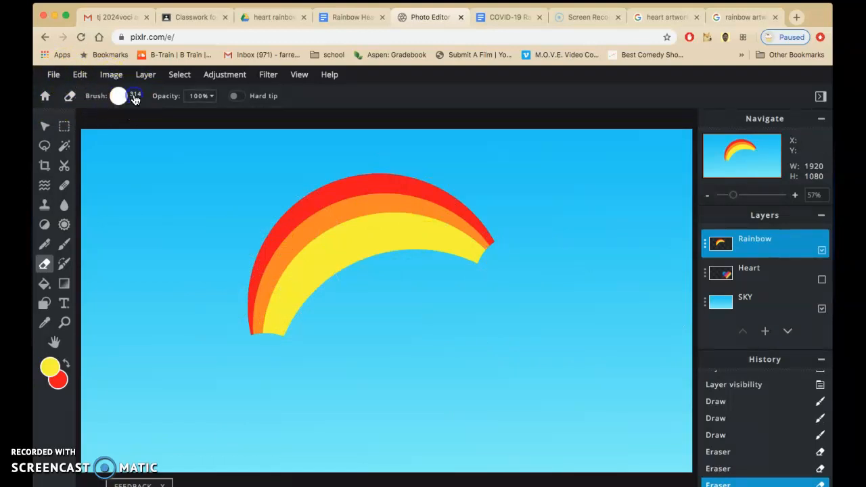
{"action": "left_click", "coordinate": [135, 98]}
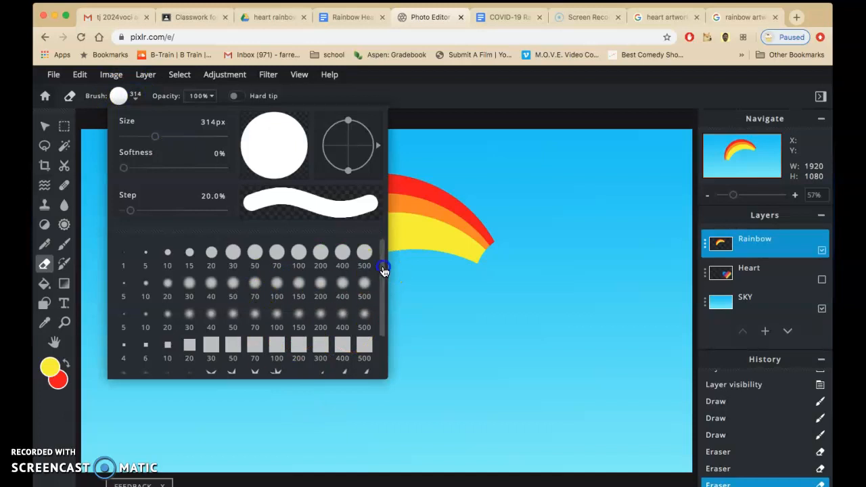
{"action": "left_click_drag", "start_coordinate": [383, 270], "coordinate": [386, 324]}
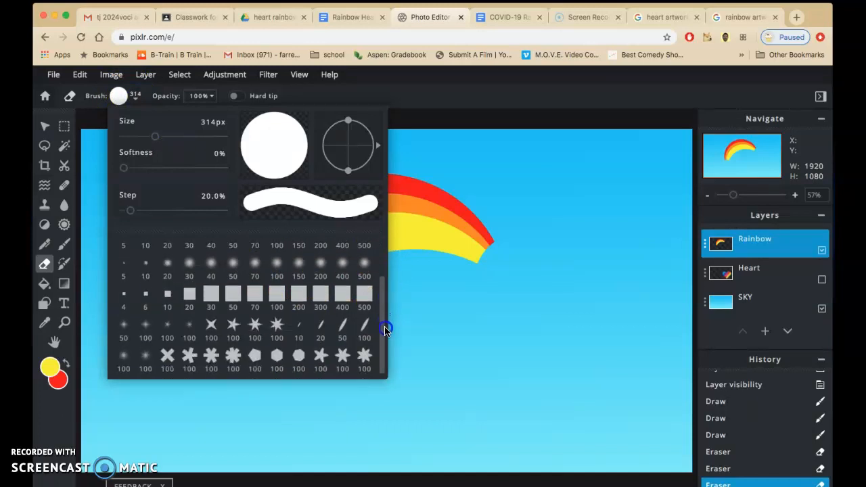
{"action": "left_click", "coordinate": [44, 129]}
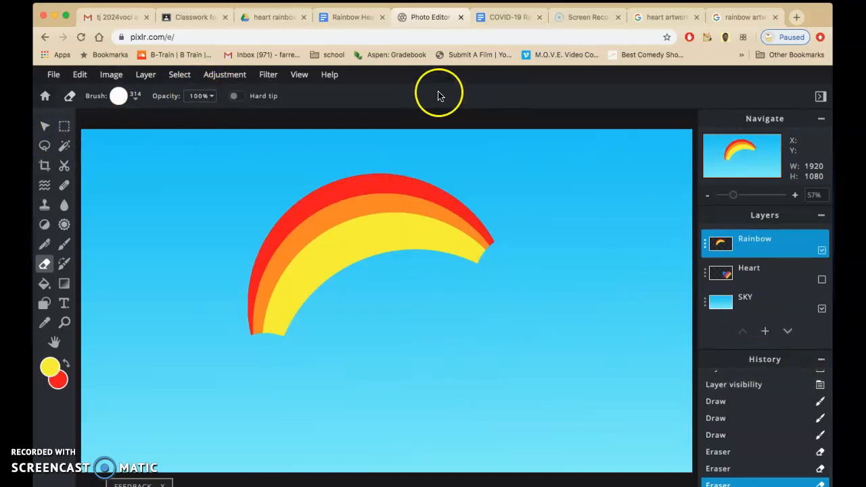
Check the Pen tool instructions in the Google Docs project document, and add an empty layer named details above Rainbow in Pixlr E.
{"action": "left_click", "coordinate": [345, 19]}
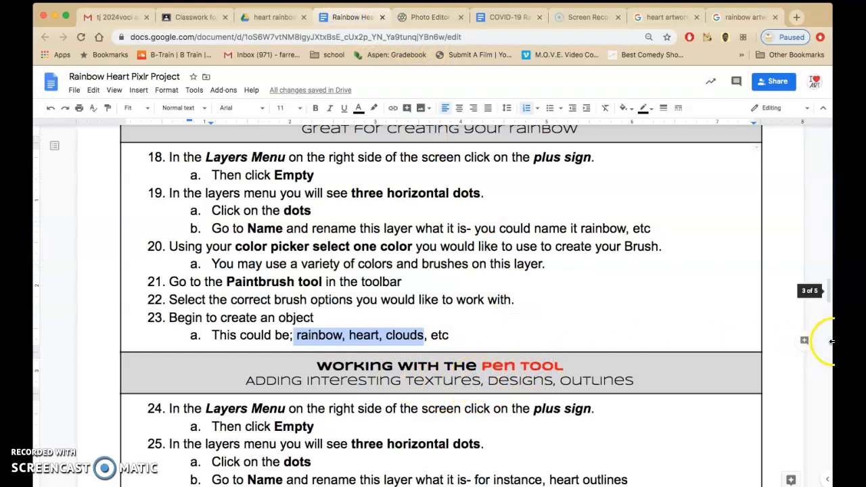
{"action": "left_click_drag", "start_coordinate": [829, 299], "coordinate": [830, 319]}
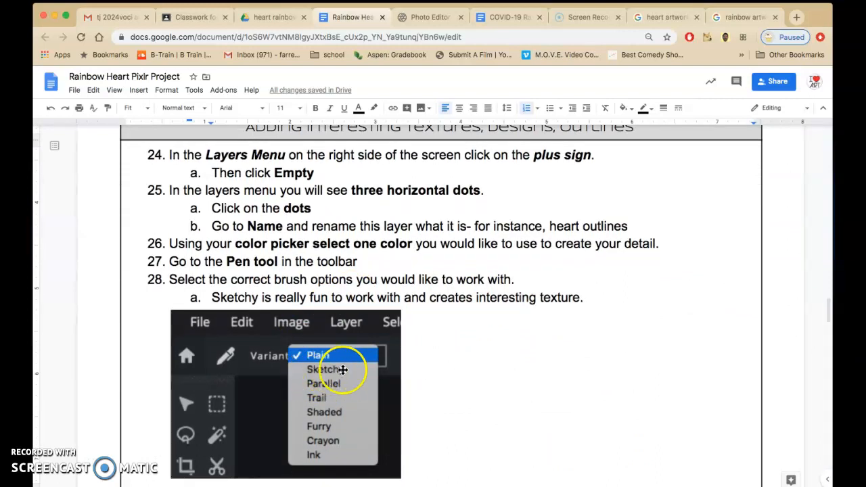
{"action": "left_click", "coordinate": [416, 16]}
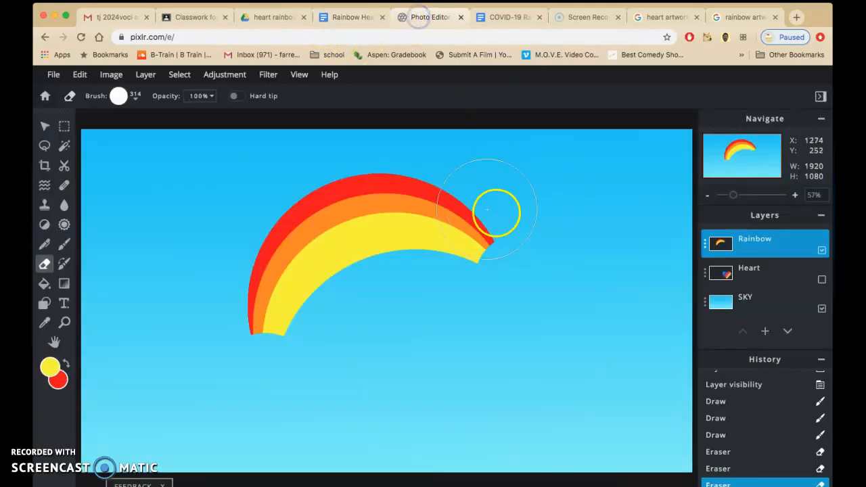
{"action": "left_click", "coordinate": [765, 333]}
{"action": "left_click", "coordinate": [349, 287]}
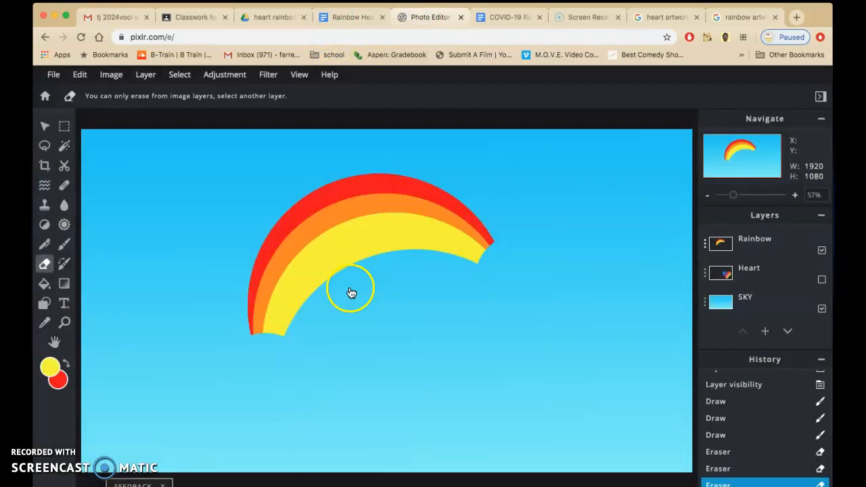
{"action": "left_click", "coordinate": [707, 249]}
{"action": "left_click_drag", "start_coordinate": [627, 252], "coordinate": [568, 252]}
{"action": "left_click", "coordinate": [452, 189]}
Set up the Pen tool with the Sketchy variant, size 1, amount 30 and 100% opacity, and close the layer settings.
{"action": "left_click", "coordinate": [45, 244]}
{"action": "left_click", "coordinate": [138, 96]}
{"action": "left_click", "coordinate": [135, 93]}
{"action": "left_click", "coordinate": [379, 100]}
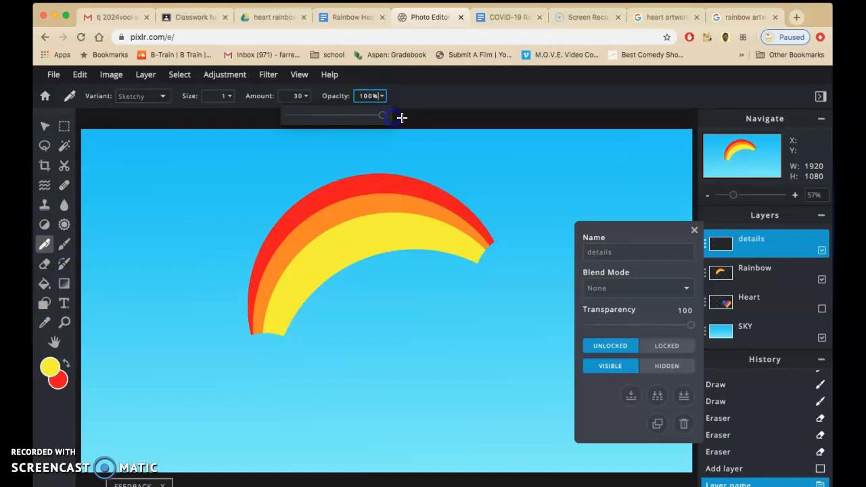
{"action": "left_click", "coordinate": [693, 230]}
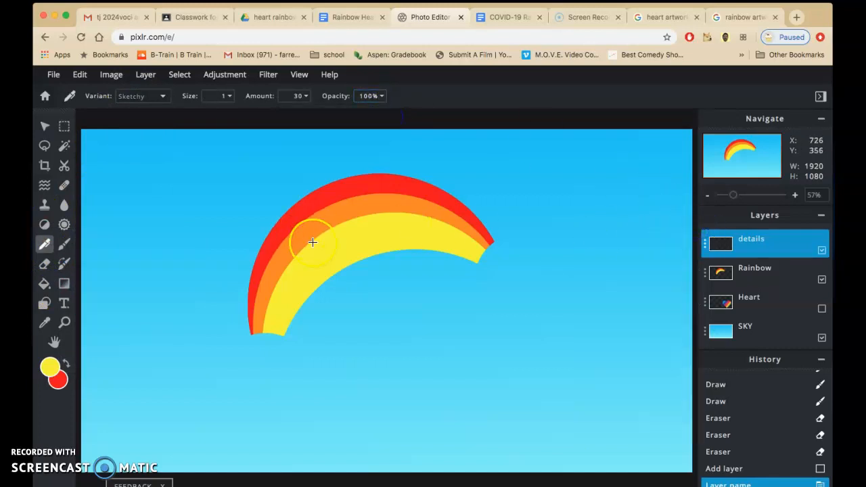
Make red the foreground color and sketch a textured pattern over the left part of the rainbow's yellow band.
{"action": "scroll", "coordinate": [312, 242], "scroll_direction": "up", "scroll_amount": 5}
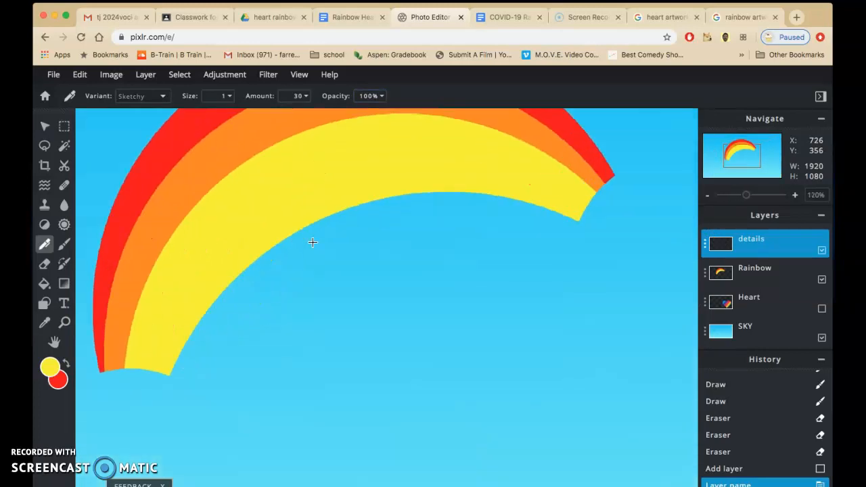
{"action": "left_click_drag", "start_coordinate": [241, 212], "coordinate": [280, 293]}
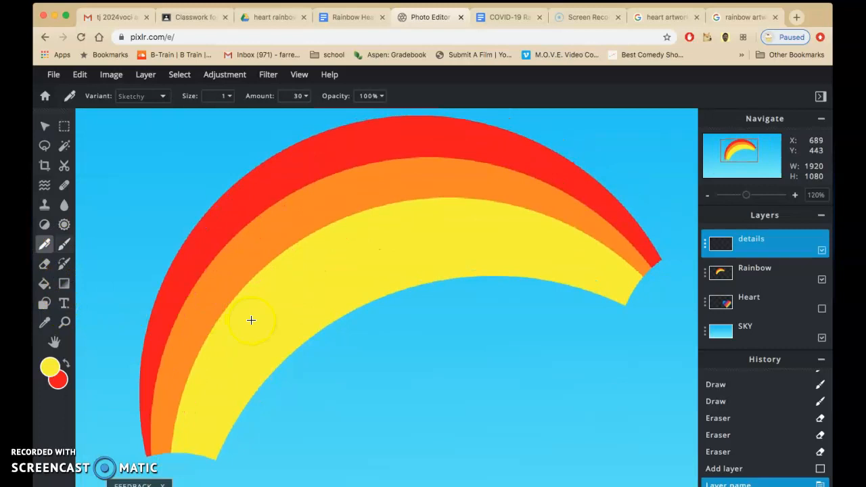
{"action": "left_click", "coordinate": [65, 362]}
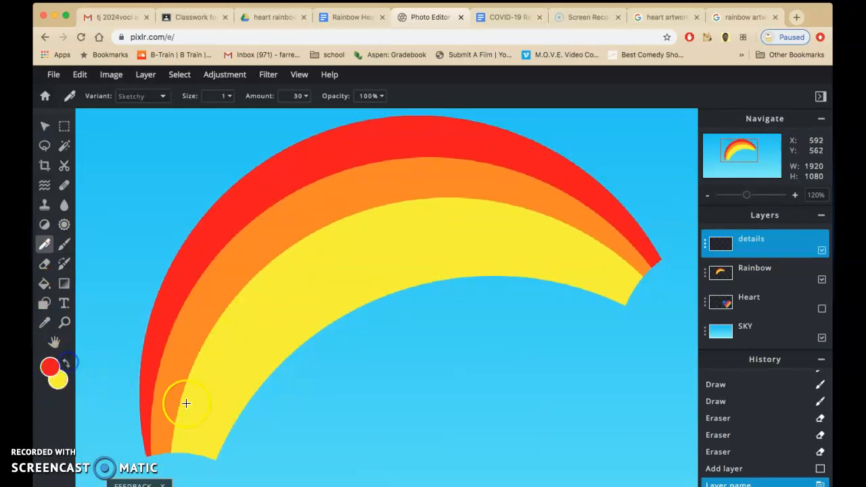
{"action": "mouse_move", "coordinate": [212, 398]}
{"action": "left_mouse_down"}
{"action": "mouse_move", "coordinate": [194, 427]}
{"action": "mouse_move", "coordinate": [267, 358]}
{"action": "mouse_move", "coordinate": [244, 404]}
{"action": "mouse_move", "coordinate": [257, 303]}
{"action": "mouse_move", "coordinate": [240, 305]}
{"action": "mouse_move", "coordinate": [184, 396]}
{"action": "mouse_move", "coordinate": [174, 451]}
{"action": "mouse_move", "coordinate": [329, 328]}
{"action": "mouse_move", "coordinate": [234, 398]}
{"action": "left_mouse_up"}
{"action": "left_click_drag", "start_coordinate": [257, 282], "coordinate": [305, 237]}
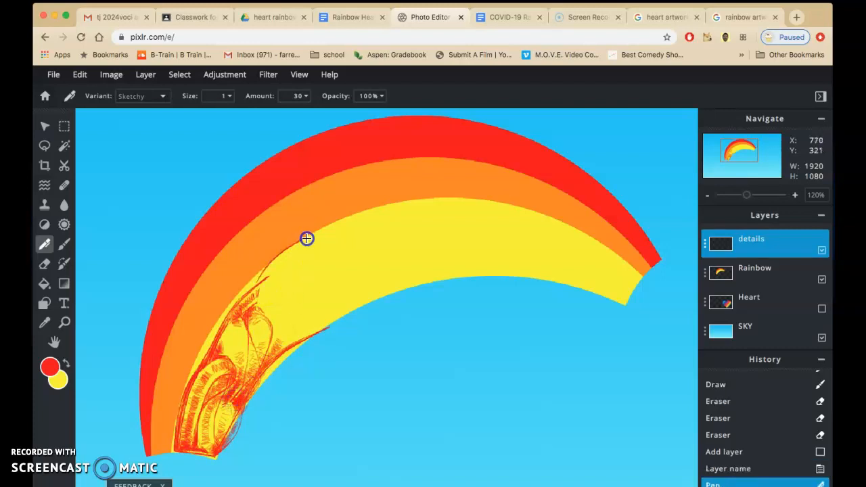
{"action": "mouse_move", "coordinate": [289, 346]}
{"action": "left_mouse_down"}
{"action": "mouse_move", "coordinate": [333, 272]}
{"action": "mouse_move", "coordinate": [300, 289]}
{"action": "mouse_move", "coordinate": [284, 282]}
{"action": "mouse_move", "coordinate": [291, 278]}
{"action": "mouse_move", "coordinate": [277, 336]}
{"action": "left_mouse_up"}
Set the foreground color to black and sketch outlined spiral patterns over the right part of the yellow band and into the sky below.
{"action": "left_click", "coordinate": [55, 375]}
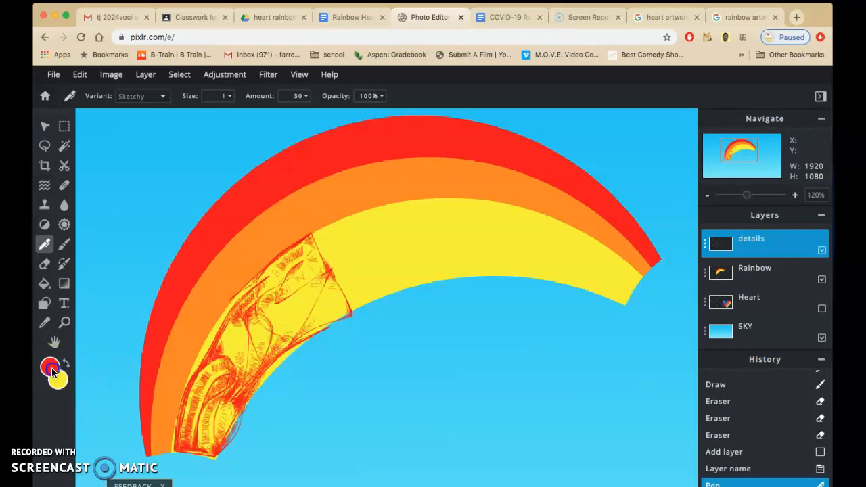
{"action": "left_click", "coordinate": [430, 347]}
{"action": "left_click", "coordinate": [527, 373]}
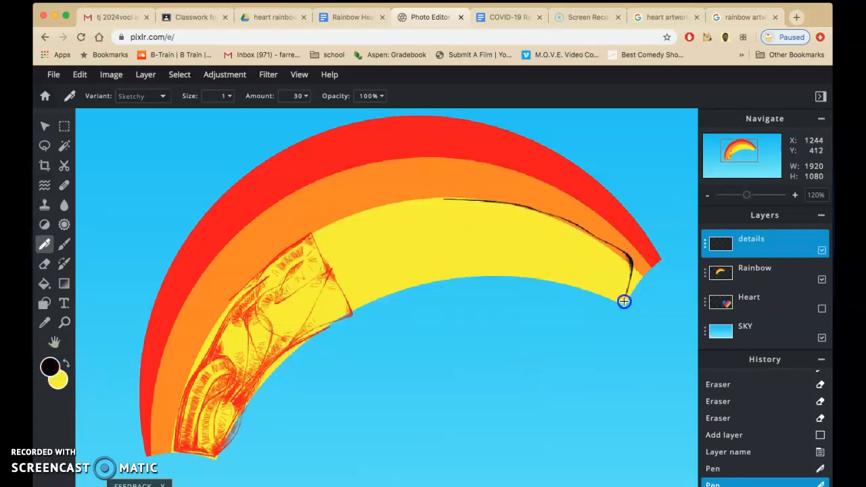
{"action": "mouse_move", "coordinate": [573, 238]}
{"action": "left_mouse_down"}
{"action": "mouse_move", "coordinate": [614, 282]}
{"action": "mouse_move", "coordinate": [553, 280]}
{"action": "left_mouse_up"}
{"action": "mouse_move", "coordinate": [573, 252]}
{"action": "left_mouse_down"}
{"action": "mouse_move", "coordinate": [601, 267]}
{"action": "mouse_move", "coordinate": [574, 270]}
{"action": "left_mouse_up"}
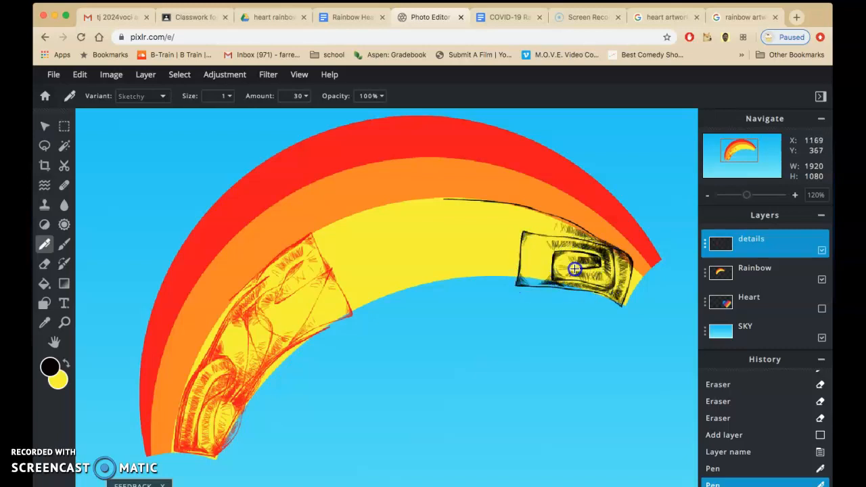
{"action": "mouse_move", "coordinate": [450, 260]}
{"action": "left_mouse_down"}
{"action": "mouse_move", "coordinate": [474, 275]}
{"action": "mouse_move", "coordinate": [497, 266]}
{"action": "left_mouse_up"}
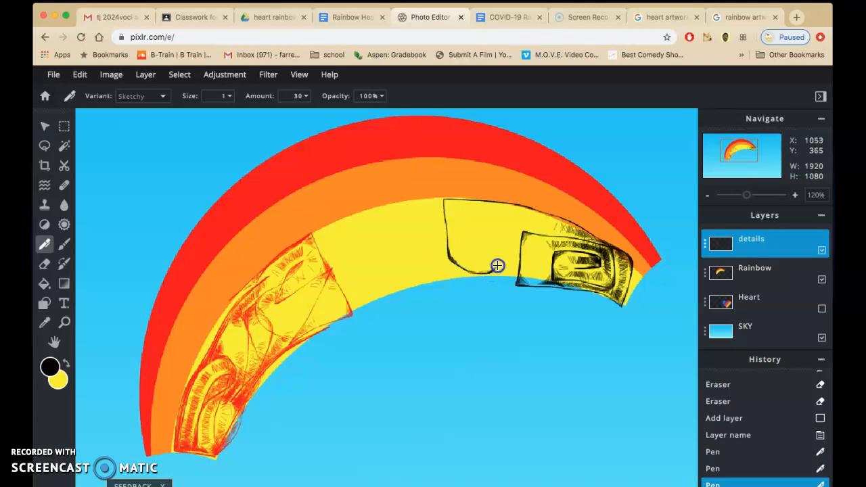
{"action": "mouse_move", "coordinate": [463, 234]}
{"action": "left_mouse_down"}
{"action": "mouse_move", "coordinate": [481, 257]}
{"action": "mouse_move", "coordinate": [467, 249]}
{"action": "mouse_move", "coordinate": [463, 220]}
{"action": "left_mouse_up"}
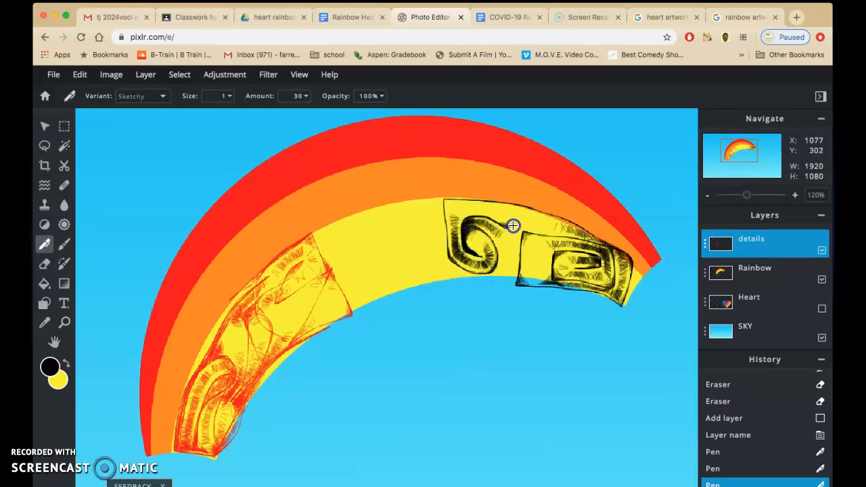
{"action": "left_click_drag", "start_coordinate": [520, 218], "coordinate": [507, 255]}
{"action": "mouse_move", "coordinate": [553, 334]}
{"action": "left_mouse_down"}
{"action": "mouse_move", "coordinate": [534, 302]}
{"action": "mouse_move", "coordinate": [521, 297]}
{"action": "mouse_move", "coordinate": [518, 337]}
{"action": "left_mouse_up"}
{"action": "mouse_move", "coordinate": [536, 365]}
{"action": "left_mouse_down"}
{"action": "mouse_move", "coordinate": [488, 345]}
{"action": "mouse_move", "coordinate": [477, 272]}
{"action": "mouse_move", "coordinate": [438, 265]}
{"action": "mouse_move", "coordinate": [436, 255]}
{"action": "mouse_move", "coordinate": [447, 319]}
{"action": "mouse_move", "coordinate": [493, 309]}
{"action": "mouse_move", "coordinate": [440, 277]}
{"action": "mouse_move", "coordinate": [561, 303]}
{"action": "mouse_move", "coordinate": [599, 294]}
{"action": "mouse_move", "coordinate": [535, 341]}
{"action": "mouse_move", "coordinate": [544, 294]}
{"action": "mouse_move", "coordinate": [570, 292]}
{"action": "mouse_move", "coordinate": [545, 324]}
{"action": "left_mouse_up"}
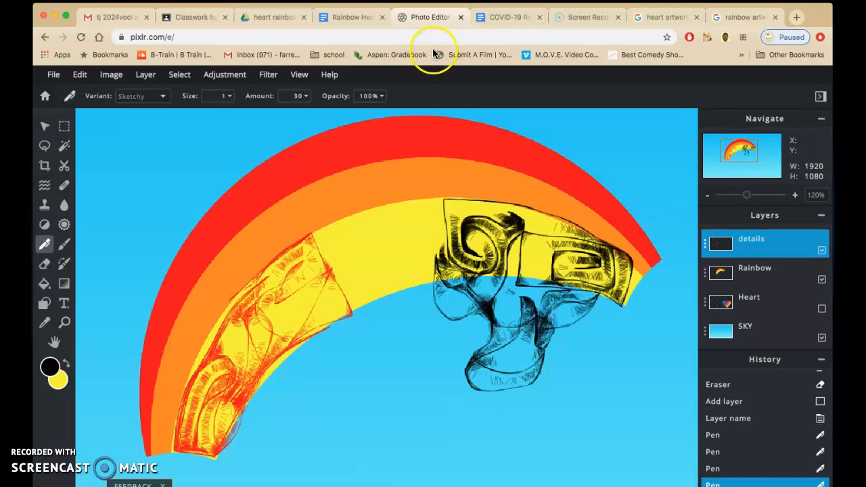
Switch to the Google Docs project document and read the sections on zooming, layer visibility, deselecting, undoing mistakes and saving.
{"action": "left_click", "coordinate": [351, 23]}
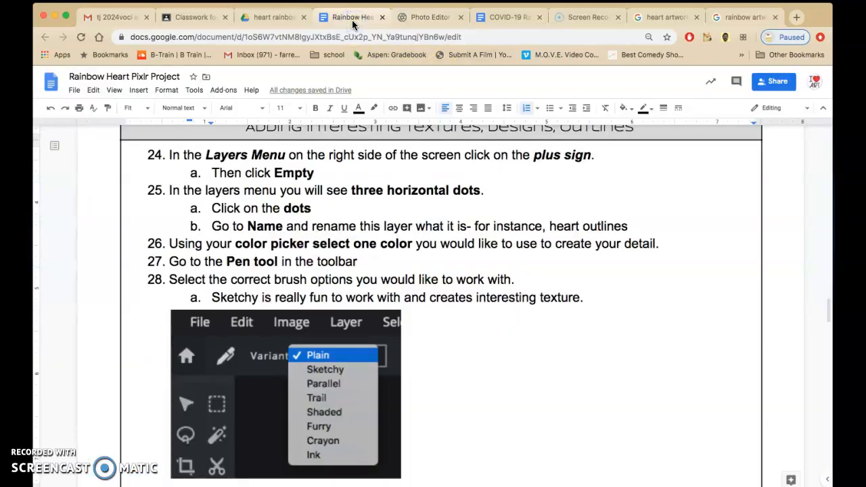
{"action": "scroll", "coordinate": [470, 332], "scroll_direction": "down", "scroll_amount": 5}
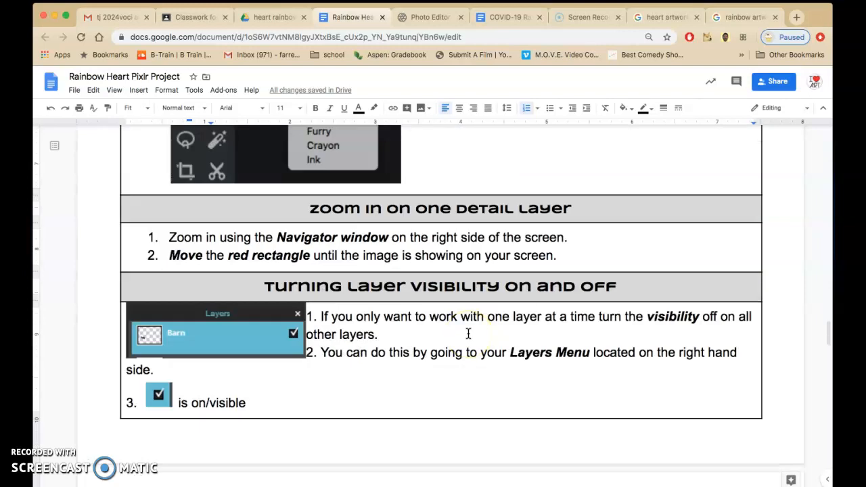
{"action": "scroll", "coordinate": [469, 334], "scroll_direction": "down", "scroll_amount": 7}
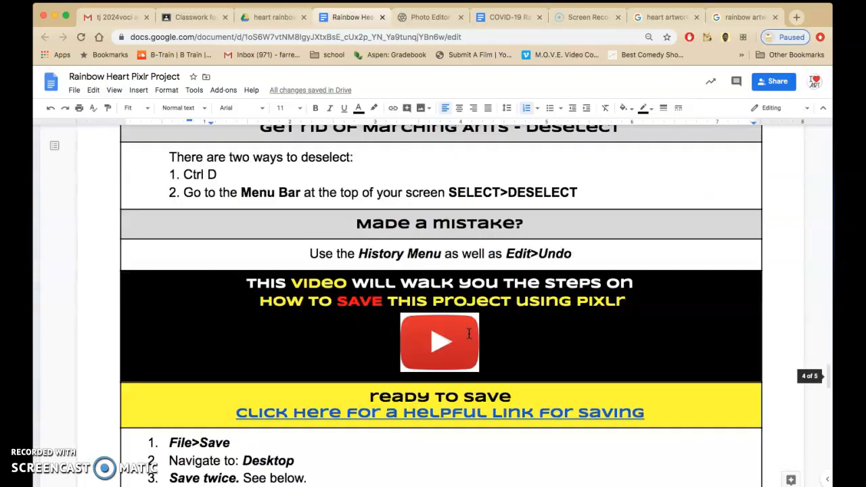